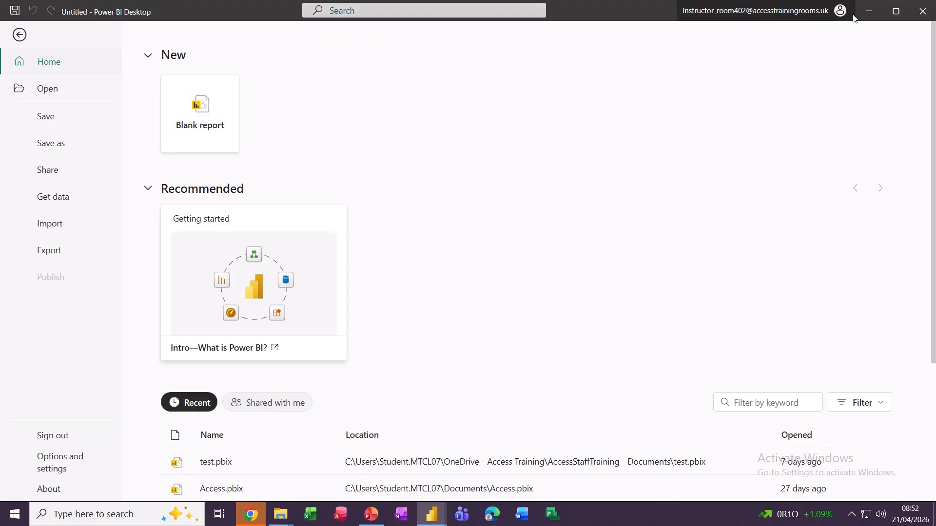
Step: In a blank report, import Table1 from RawDataErrors 2026.xlsx in the Access Training Examples Aug 2025 folder and open it for transformation in Power Query
{"action": "left_click", "coordinate": [866, 10]}
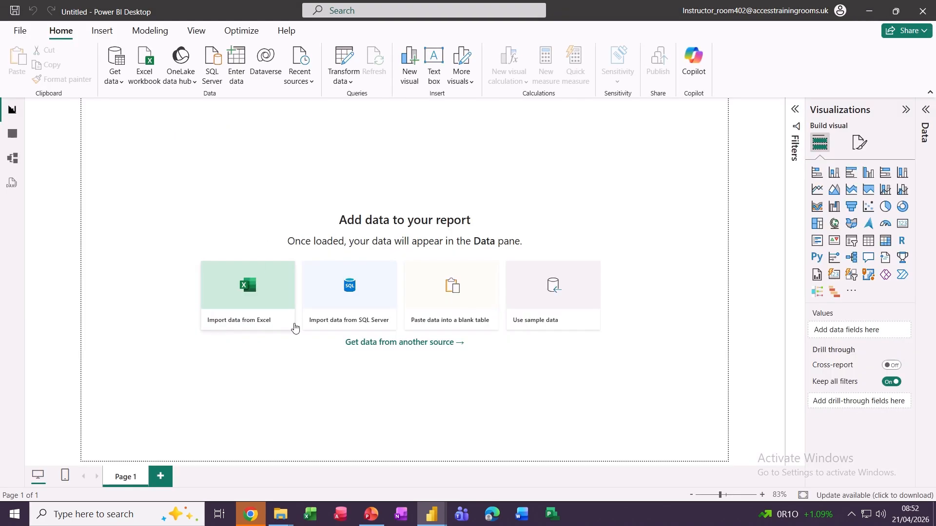
{"action": "left_click", "coordinate": [246, 287]}
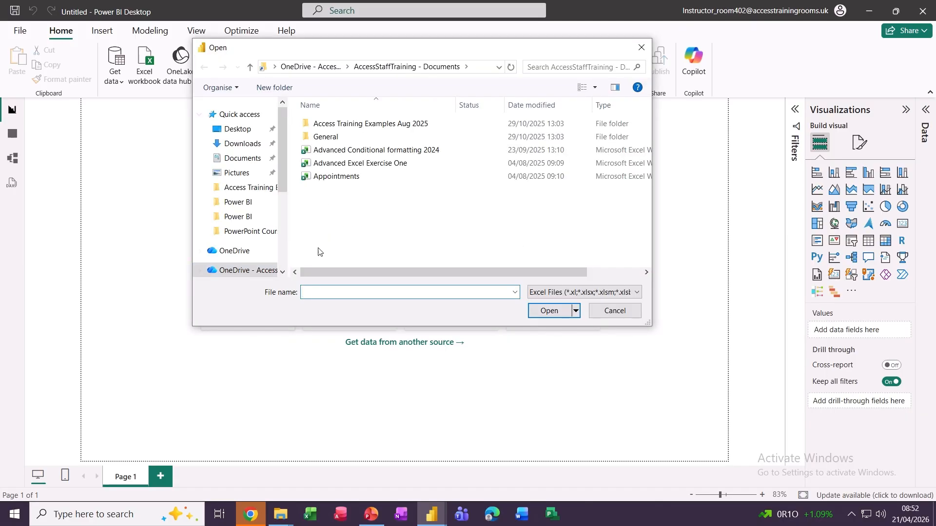
{"action": "double_click", "coordinate": [324, 126]}
{"action": "double_click", "coordinate": [335, 210]}
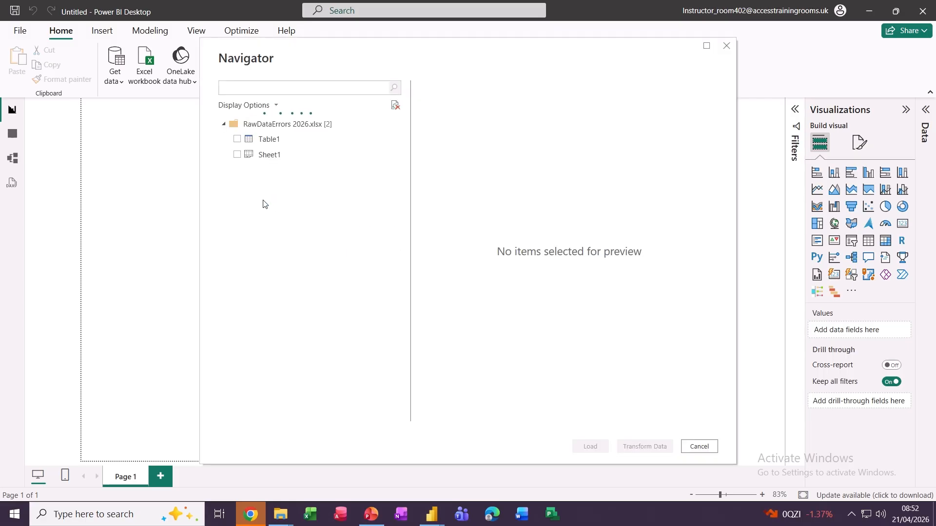
{"action": "left_click", "coordinate": [237, 140]}
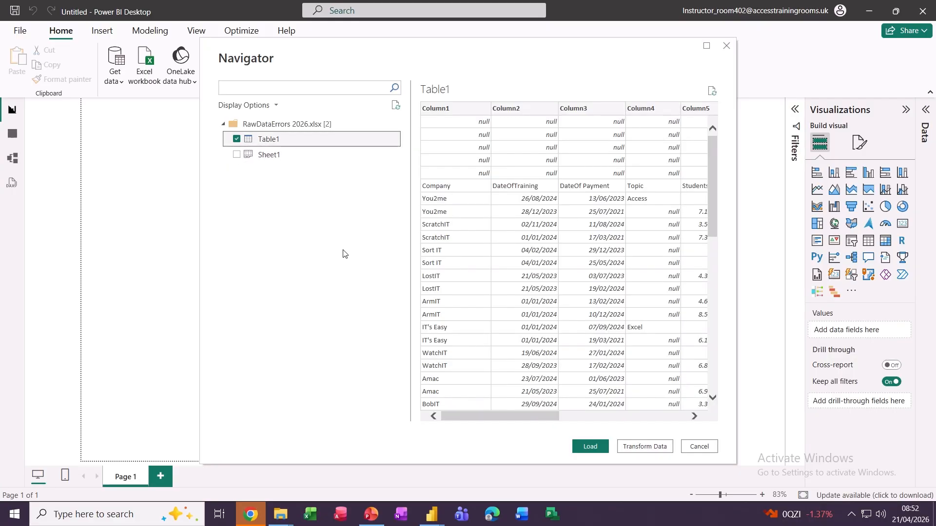
{"action": "left_click", "coordinate": [636, 451]}
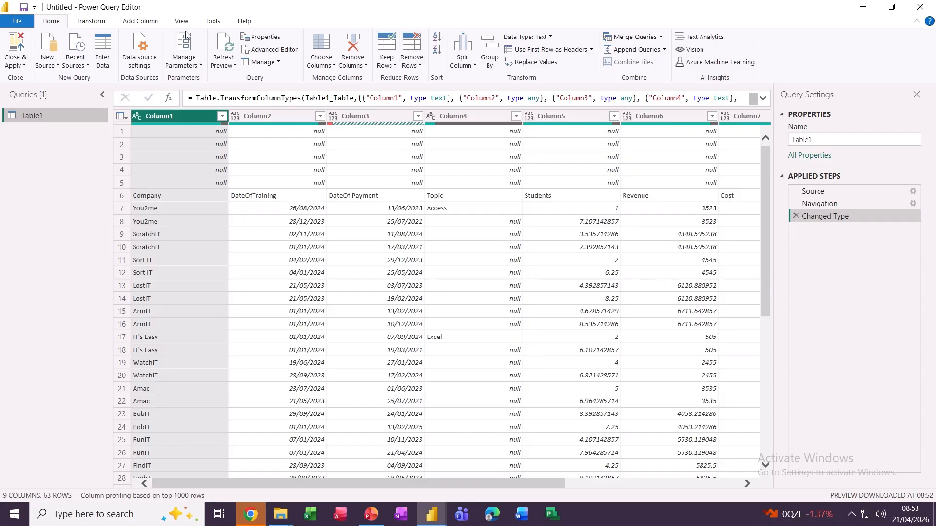
{"action": "left_click", "coordinate": [87, 23]}
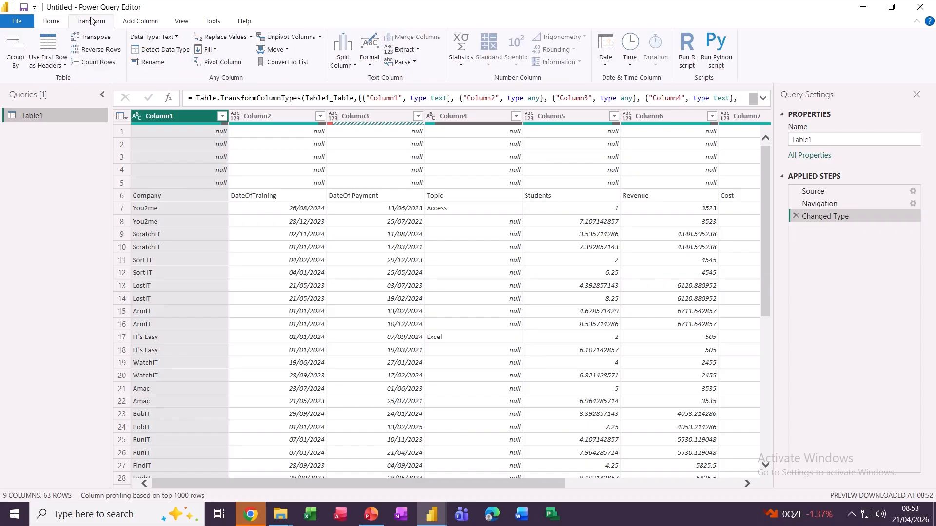
{"action": "left_click", "coordinate": [138, 22]}
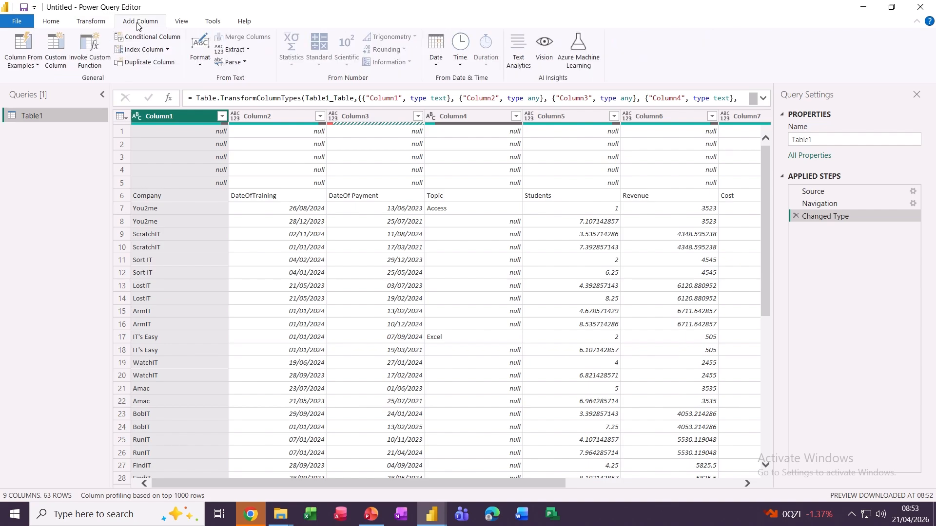
{"action": "left_click", "coordinate": [92, 22]}
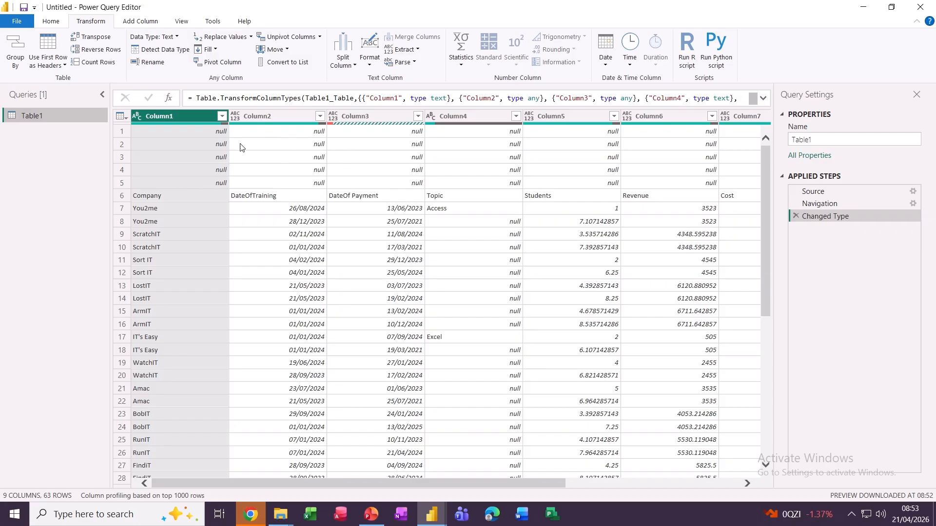
{"action": "left_click", "coordinate": [51, 22]}
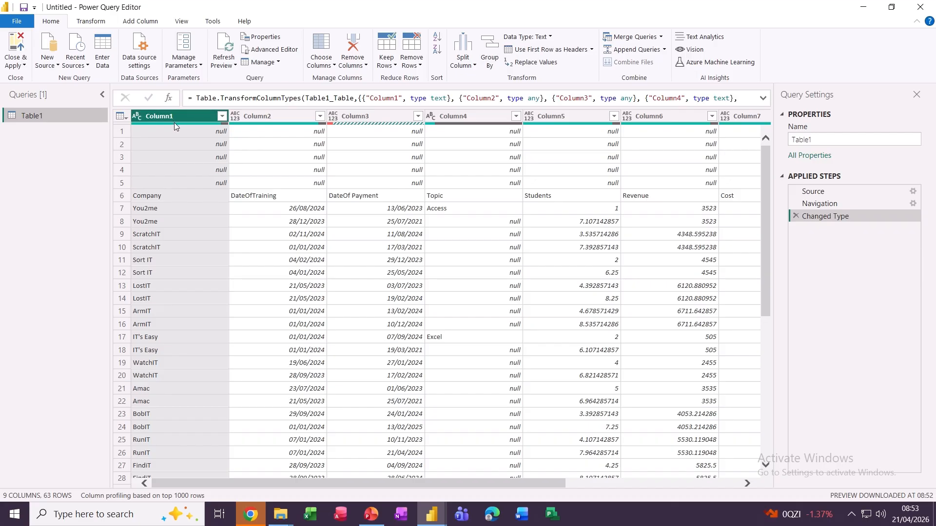
Step: Remove the blank rows from Table1 and use the first remaining row as the column headers
{"action": "mouse_move", "coordinate": [174, 123]}
{"action": "mouse_move", "coordinate": [345, 125]}
{"action": "left_click", "coordinate": [417, 65]}
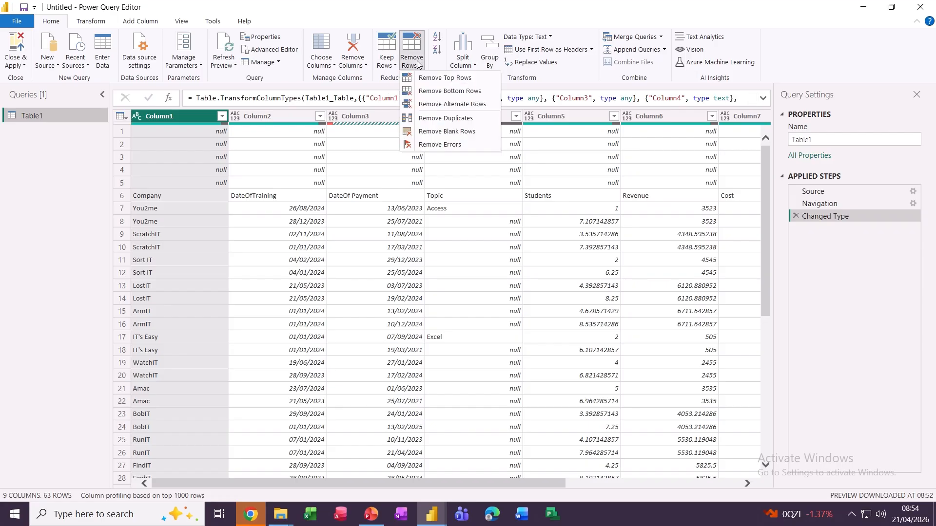
{"action": "left_click", "coordinate": [440, 135]}
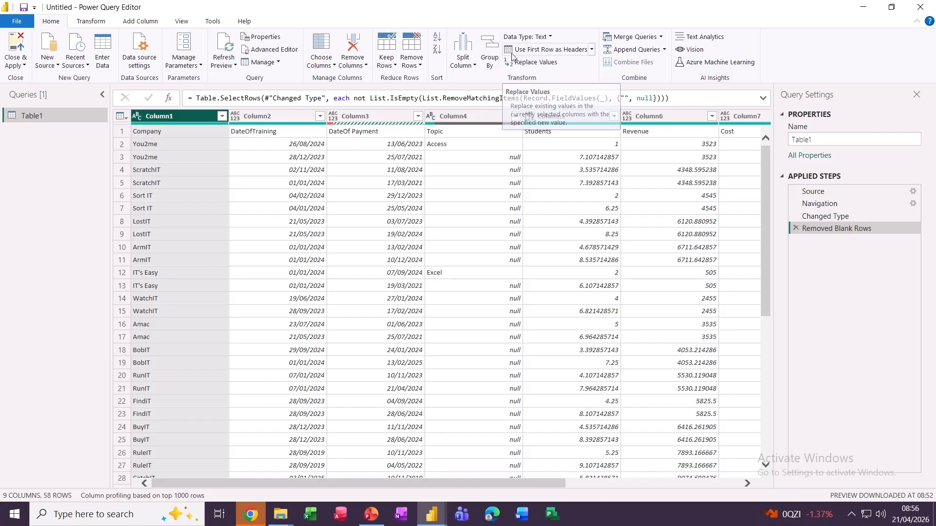
{"action": "left_click", "coordinate": [538, 51]}
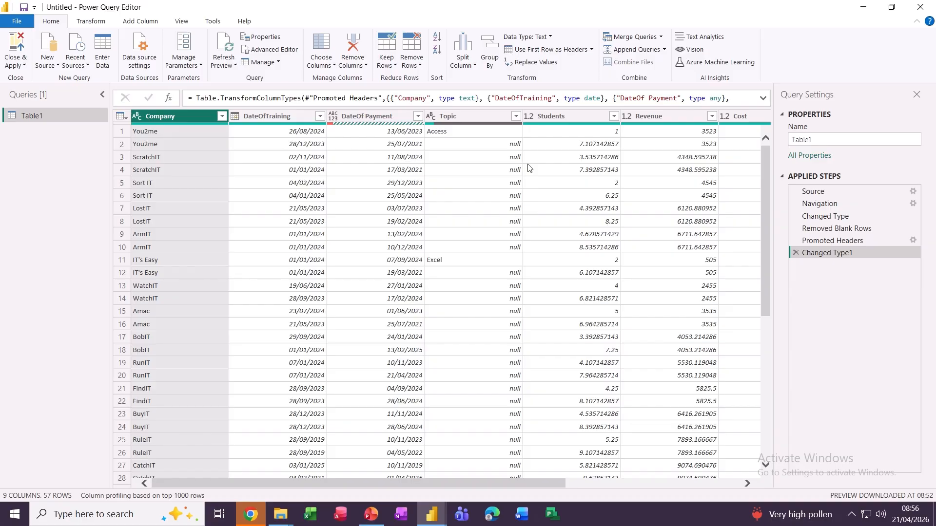
Step: Fill the empty cells of the Topic column down with the topic above and check the rows
{"action": "left_click", "coordinate": [442, 136]}
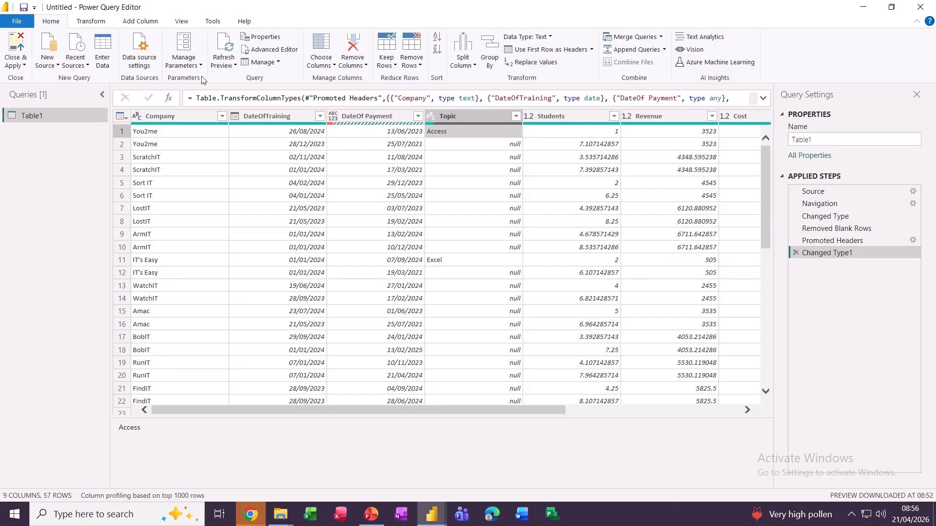
{"action": "left_click", "coordinate": [89, 22]}
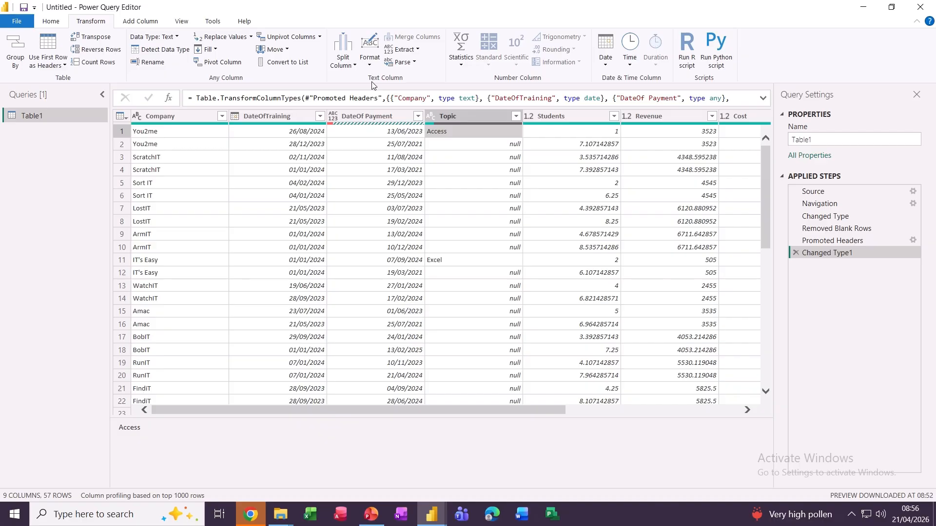
{"action": "left_click", "coordinate": [216, 50]}
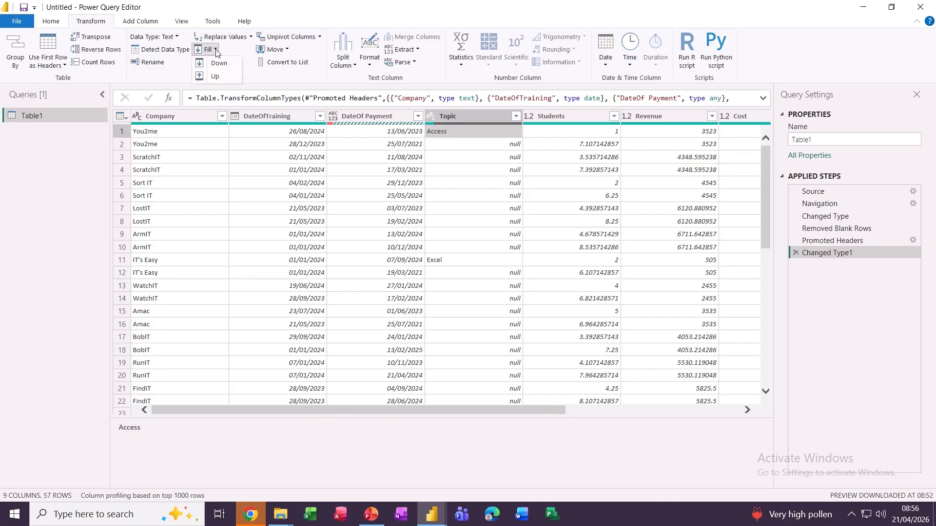
{"action": "left_click", "coordinate": [215, 63]}
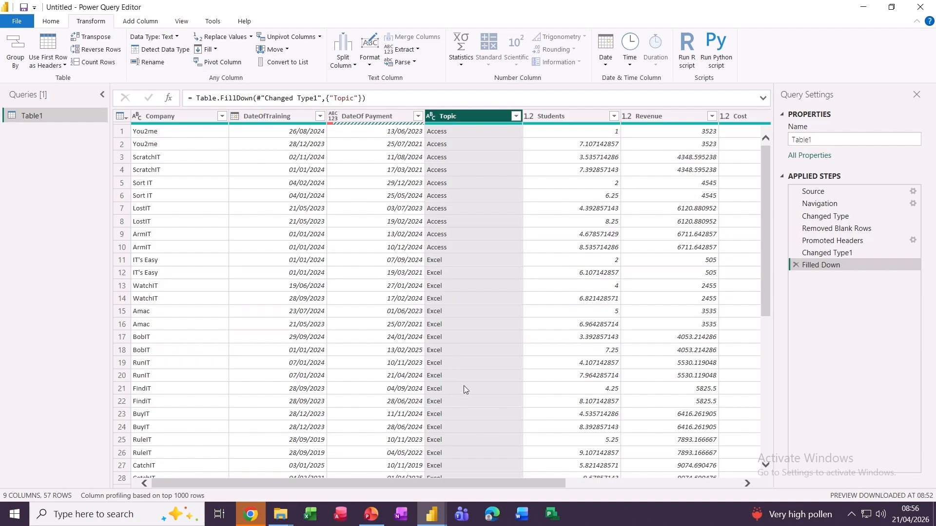
{"action": "scroll", "coordinate": [465, 385], "scroll_direction": "down", "scroll_amount": 5}
{"action": "scroll", "coordinate": [468, 375], "scroll_direction": "up", "scroll_amount": 5}
Step: Set the data type of the Students column to Whole Number and of the Revenue and Cost columns to Fixed decimal number
{"action": "left_click", "coordinate": [530, 116]}
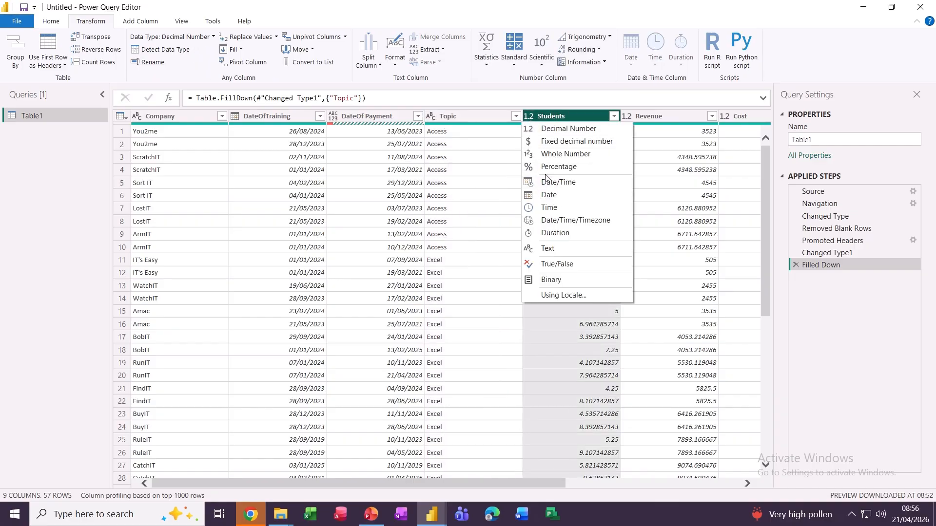
{"action": "left_click", "coordinate": [553, 154]}
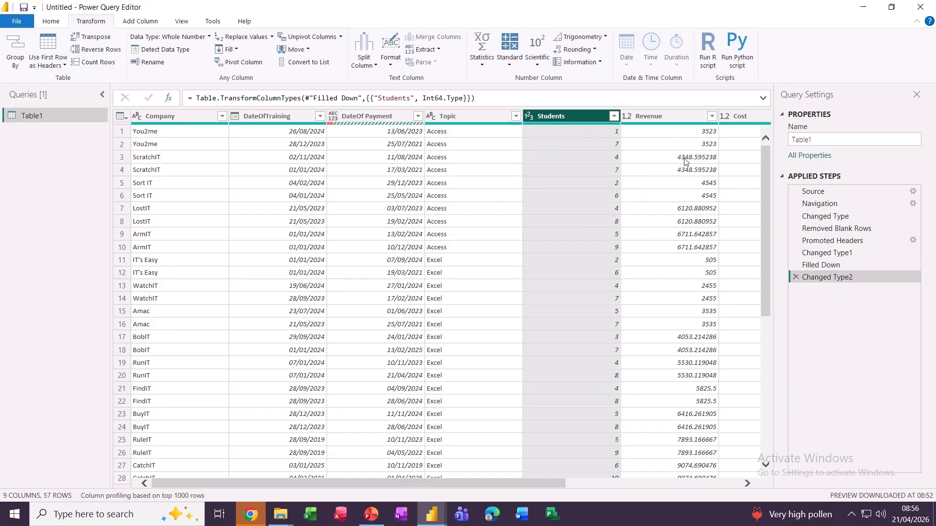
{"action": "left_click", "coordinate": [626, 117]}
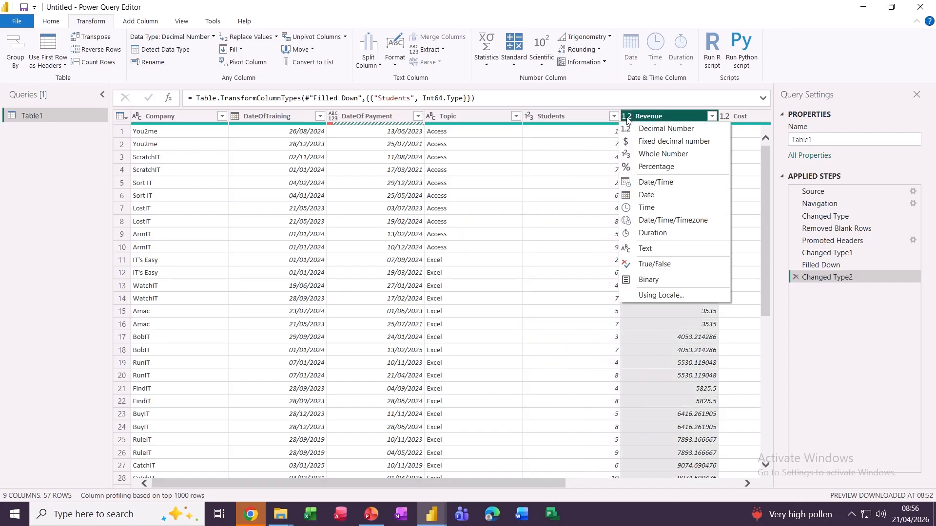
{"action": "left_click", "coordinate": [644, 143]}
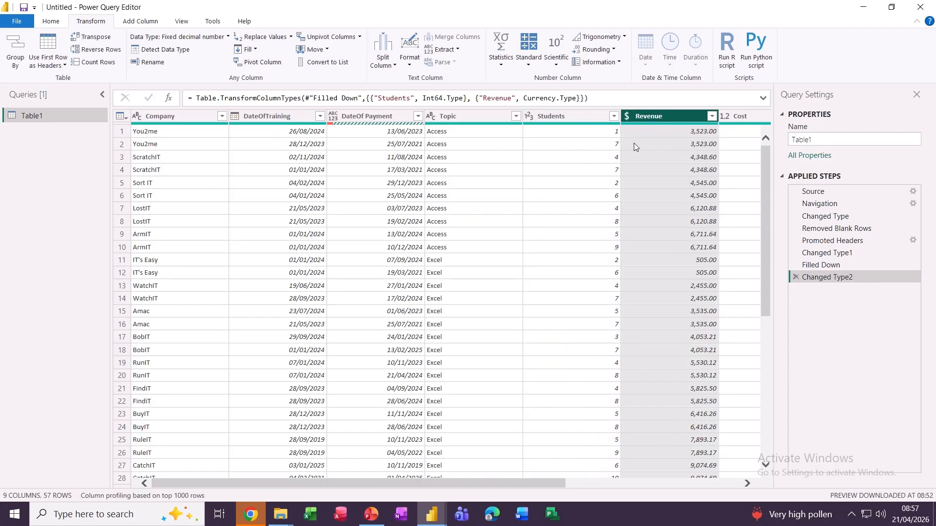
{"action": "left_click", "coordinate": [724, 121]}
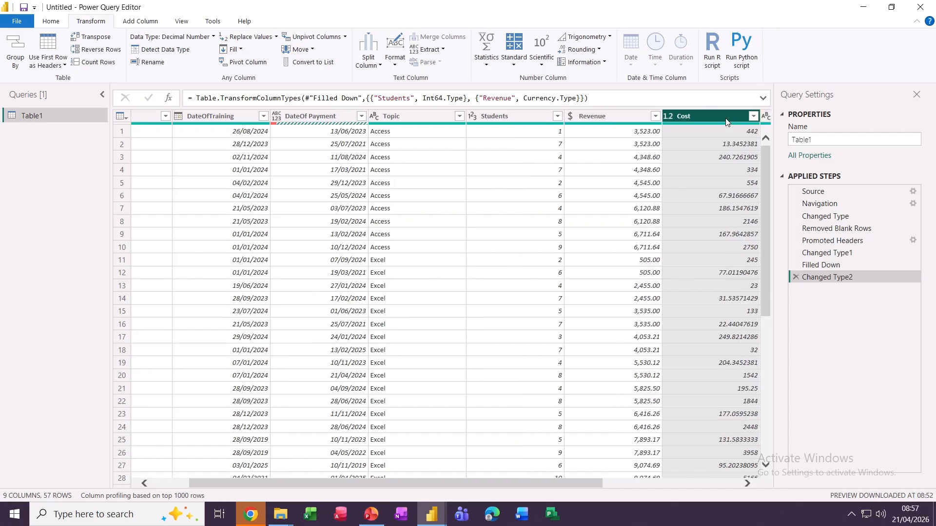
{"action": "left_click", "coordinate": [666, 118]}
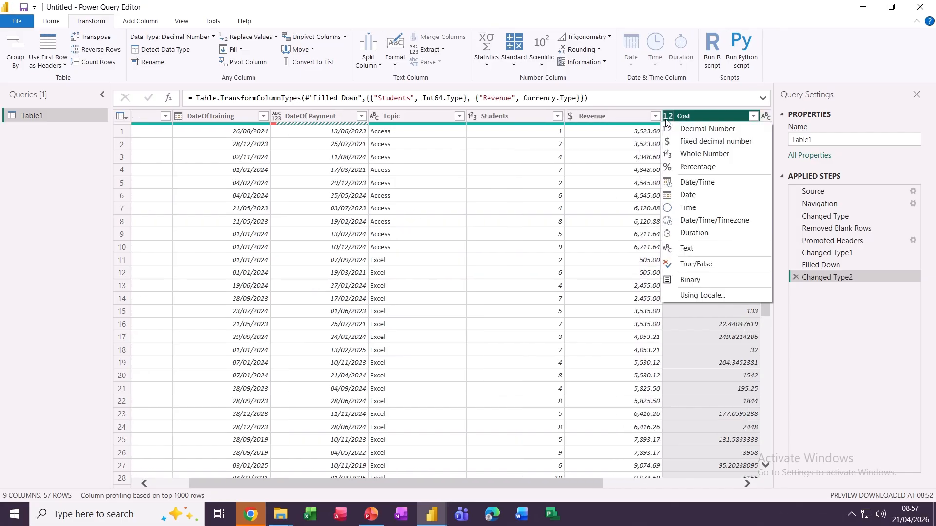
{"action": "left_click", "coordinate": [688, 142]}
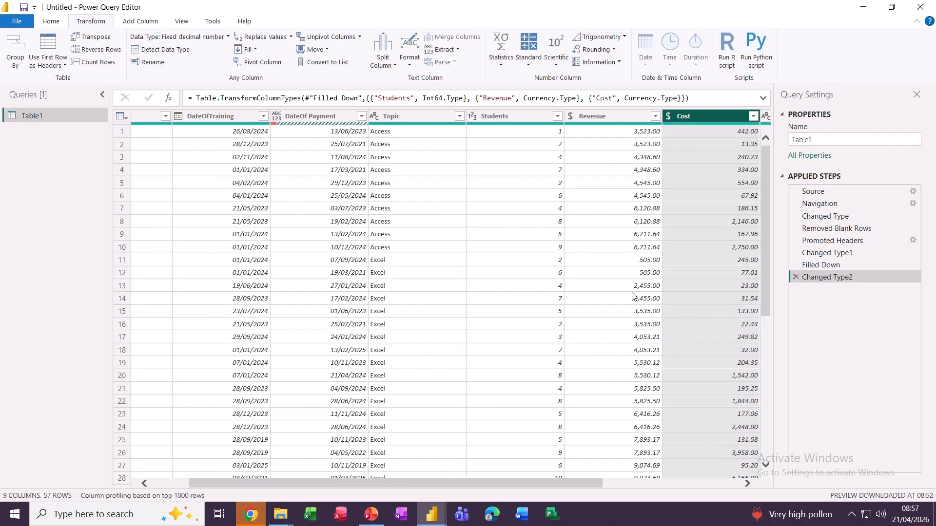
Step: Fill the empty cells of the Country column down with the country above
{"action": "left_click_drag", "start_coordinate": [521, 486], "coordinate": [719, 475]}
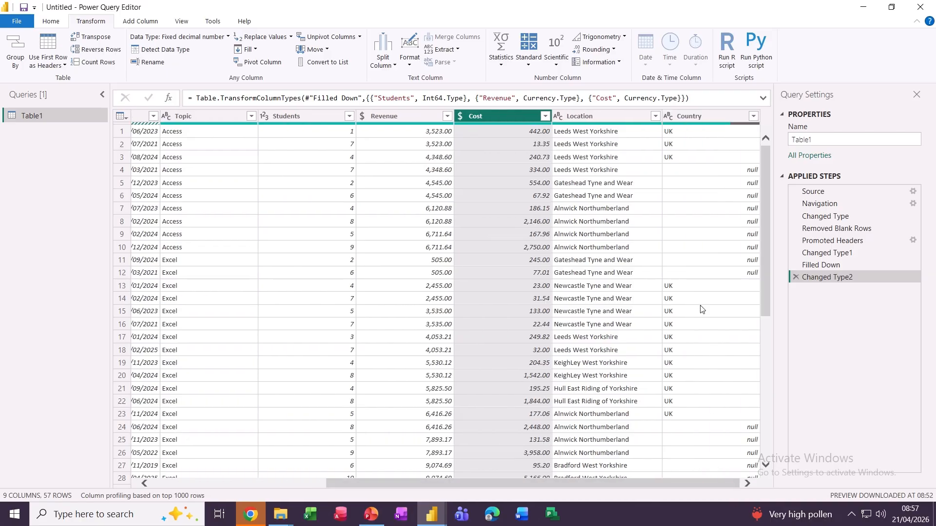
{"action": "left_click", "coordinate": [676, 120]}
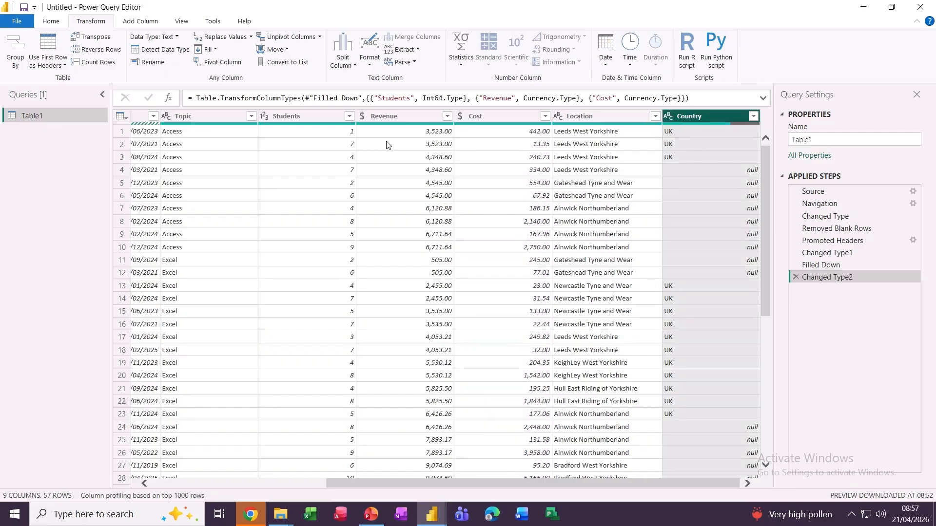
{"action": "left_click", "coordinate": [218, 50]}
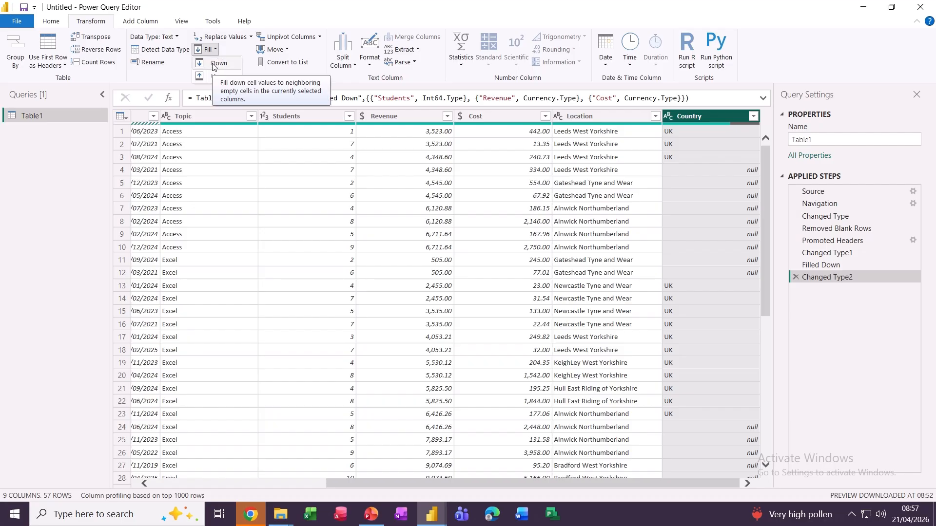
{"action": "left_click", "coordinate": [215, 64]}
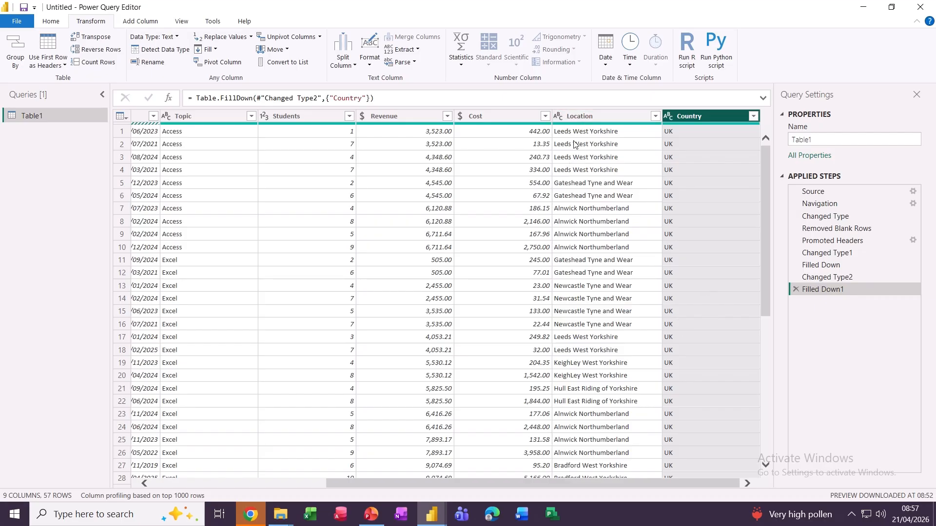
Step: Split the Location column by a space delimiter at the left-most delimiter only
{"action": "left_click", "coordinate": [566, 118]}
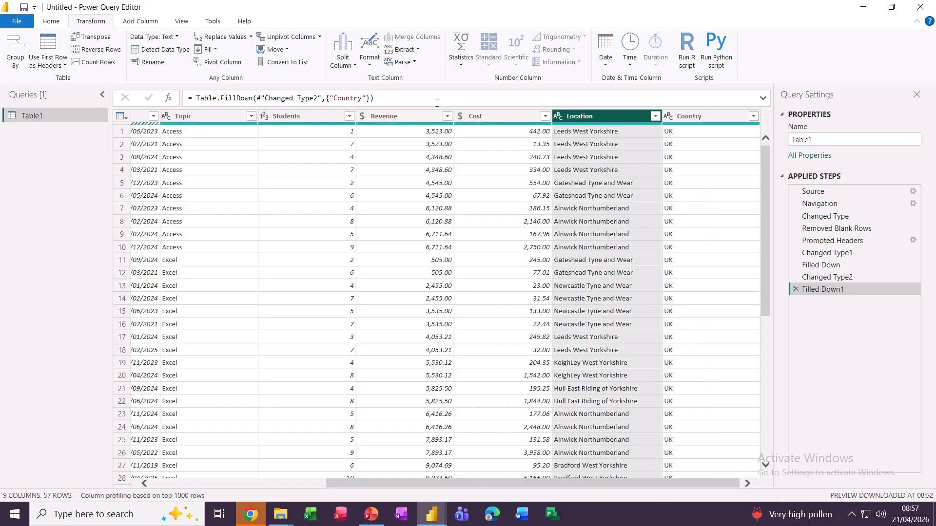
{"action": "left_click", "coordinate": [343, 50]}
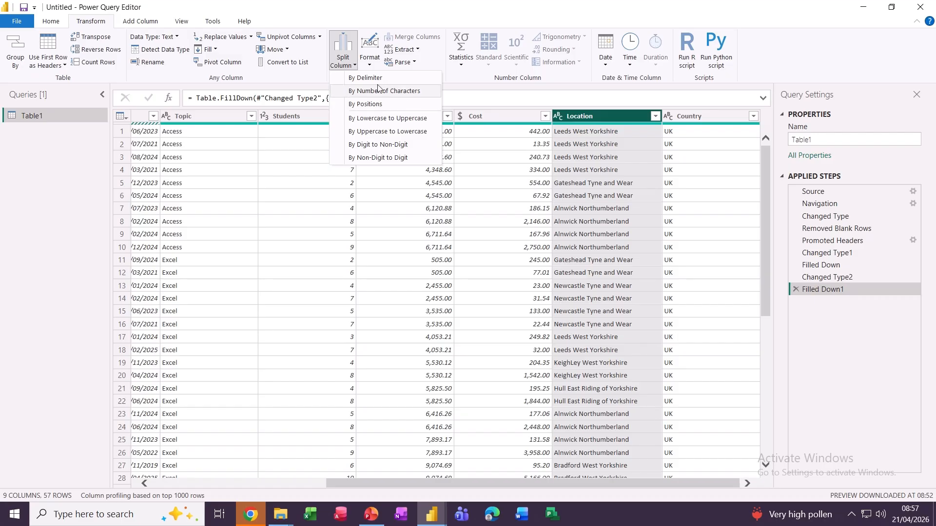
{"action": "left_click", "coordinate": [356, 84]}
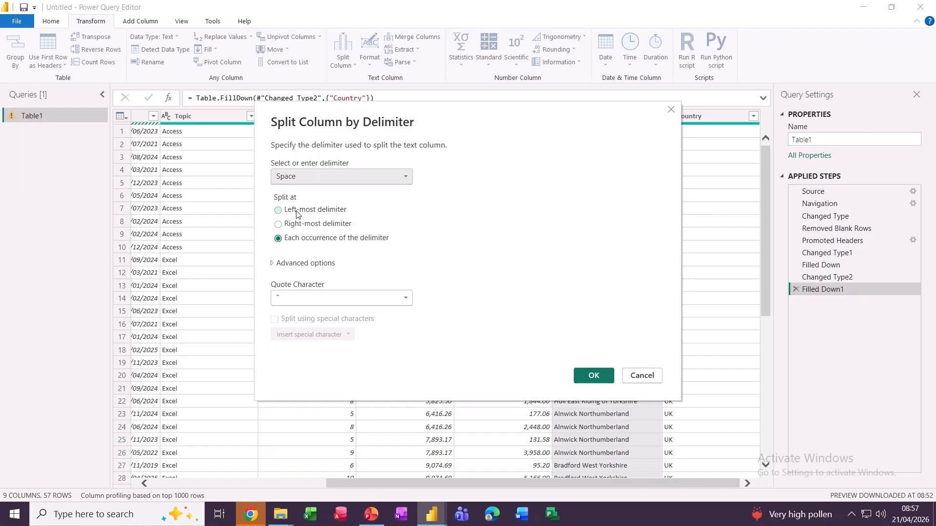
{"action": "left_click", "coordinate": [279, 210]}
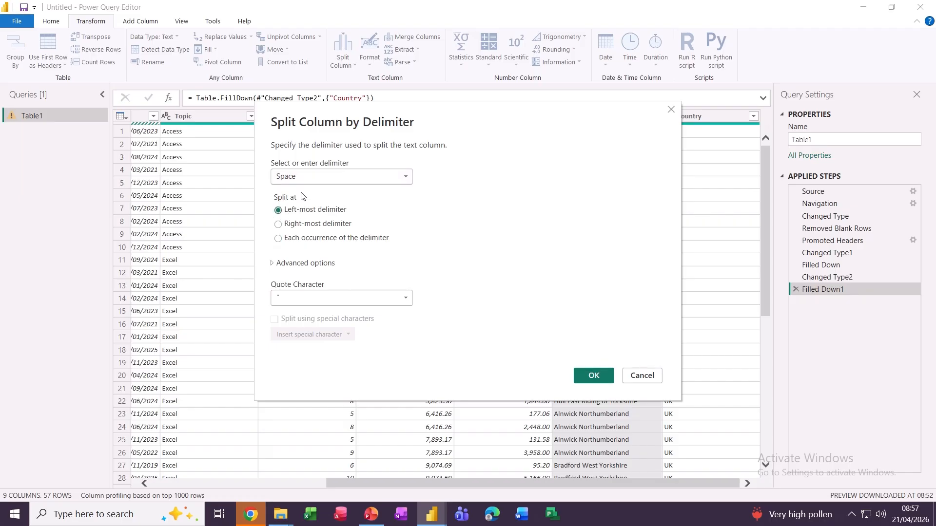
{"action": "left_click", "coordinate": [584, 375]}
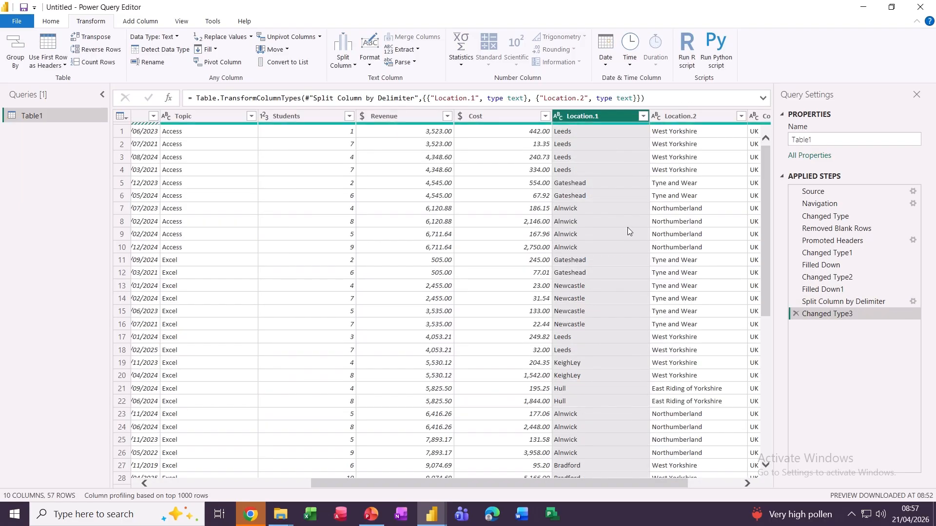
Step: Rename the Location.1 column as City and the Location.2 column as County
{"action": "double_click", "coordinate": [563, 116]}
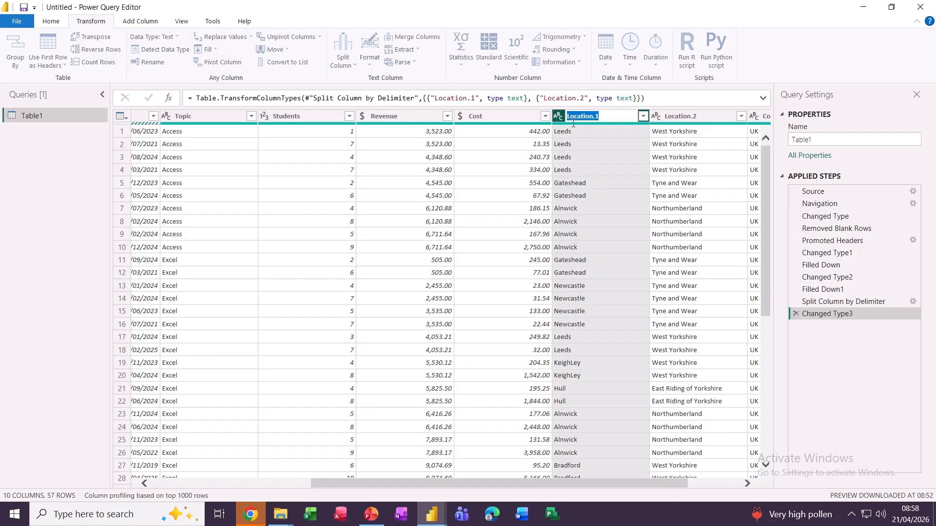
{"action": "type", "text": "City"}
{"action": "double_click", "coordinate": [677, 116]}
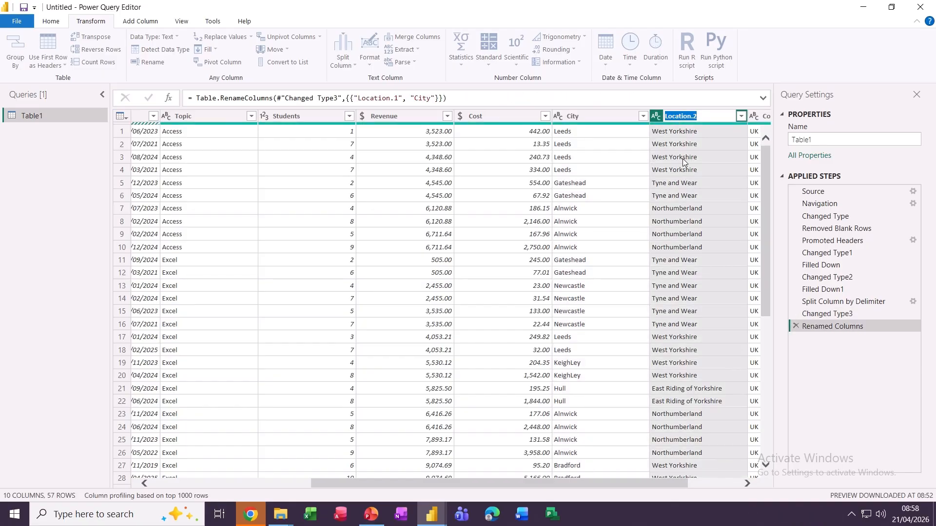
{"action": "type", "text": "C"}
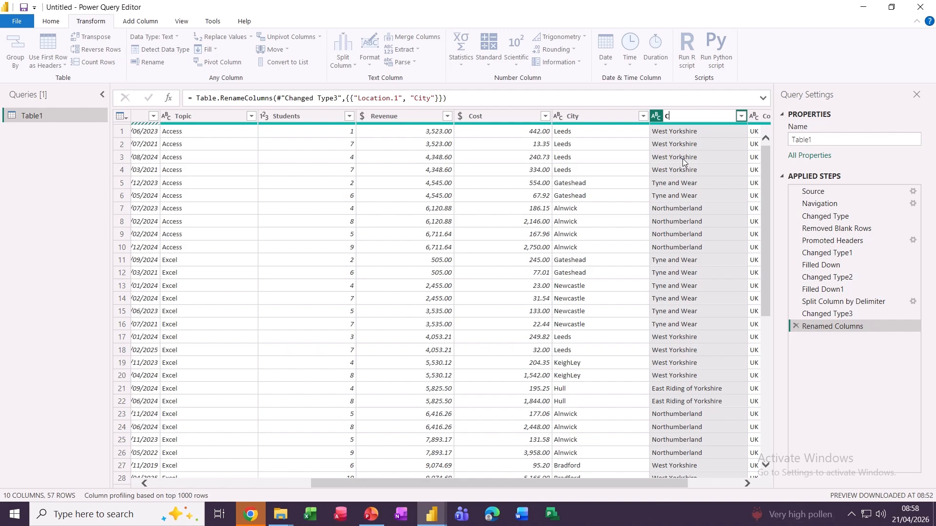
{"action": "type", "text": "ounty"}
{"action": "key", "text": "Return"}
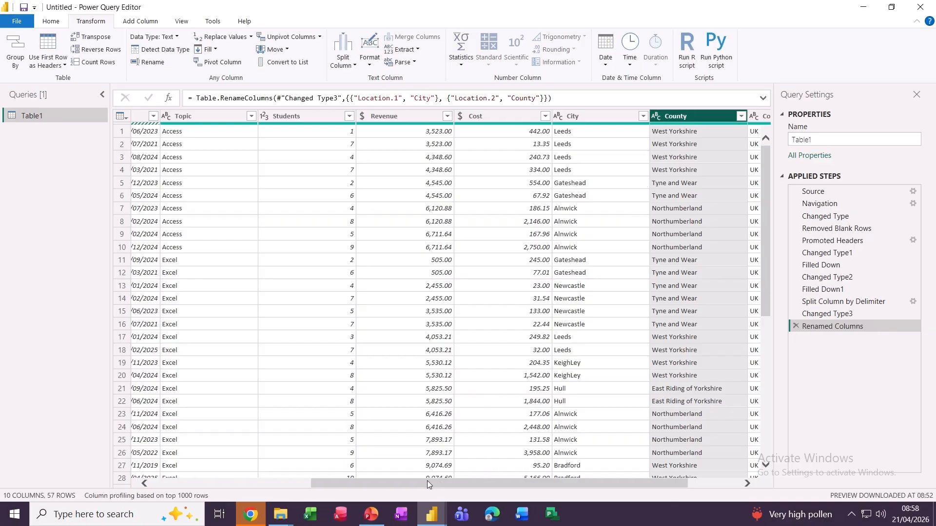
Step: Try adding the prefix "MS " to every value in the Topic column, and remove the Added Prefix step
{"action": "left_click_drag", "start_coordinate": [426, 484], "coordinate": [246, 481]}
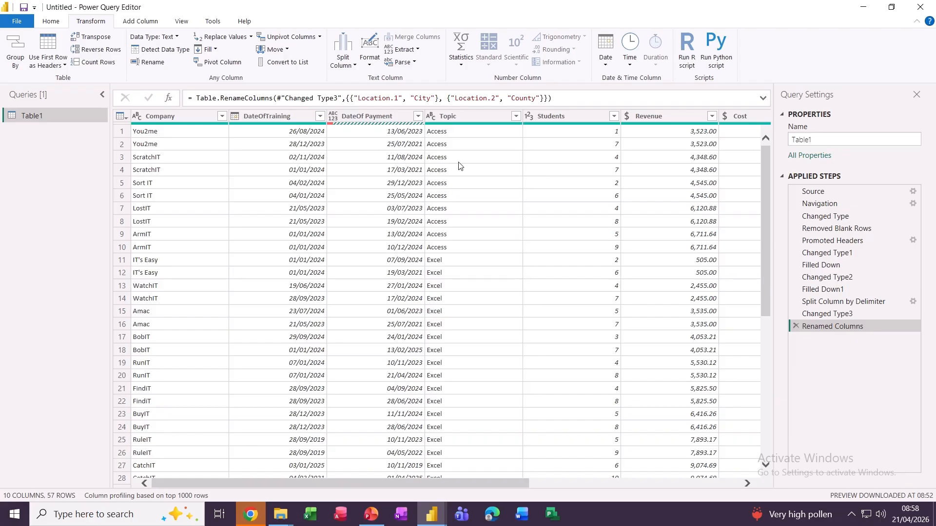
{"action": "left_click", "coordinate": [450, 119]}
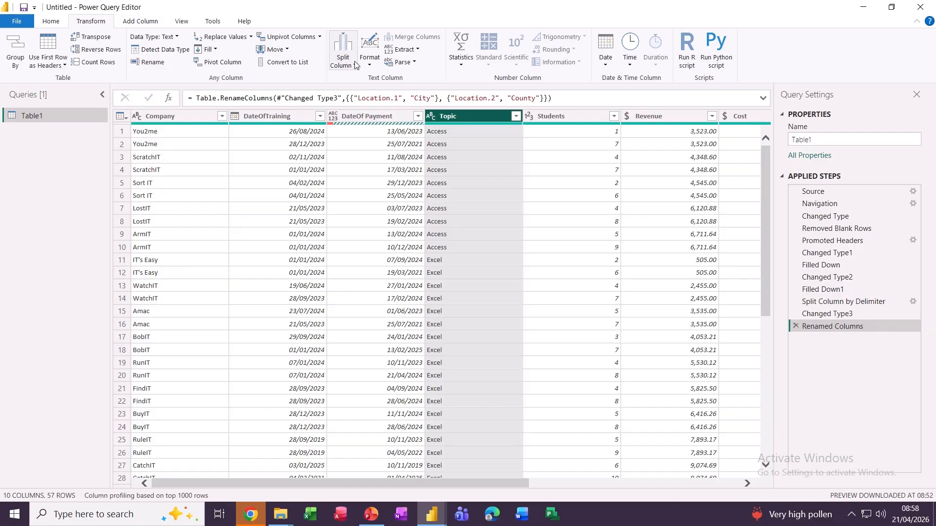
{"action": "left_click", "coordinate": [369, 59]}
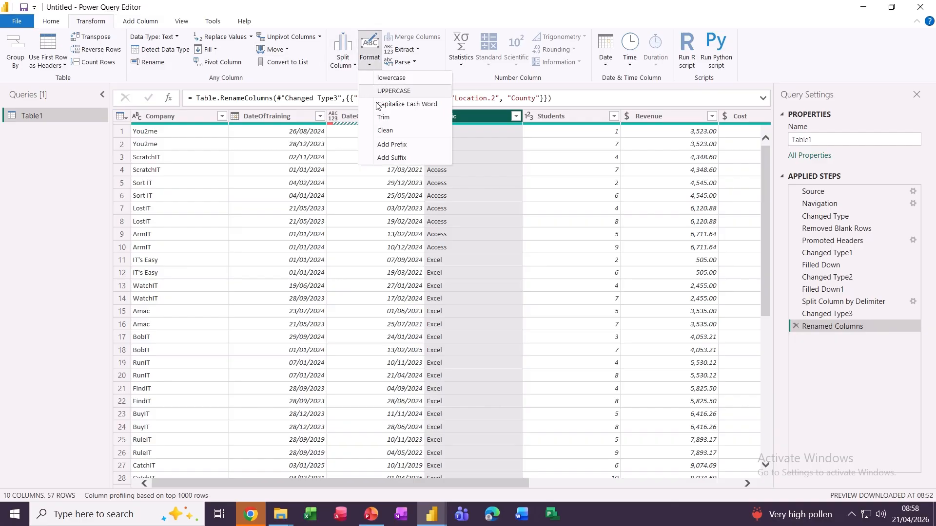
{"action": "left_click", "coordinate": [393, 145]}
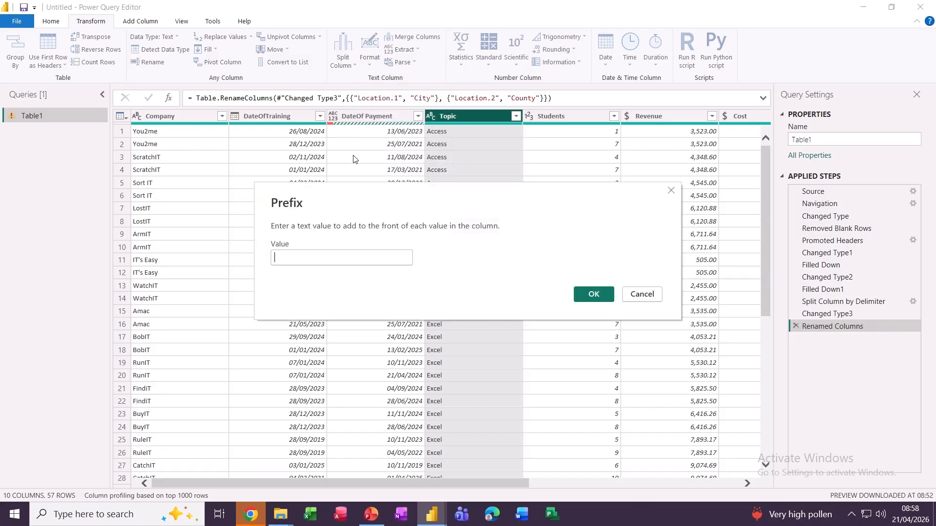
{"action": "type", "text": "MS"}
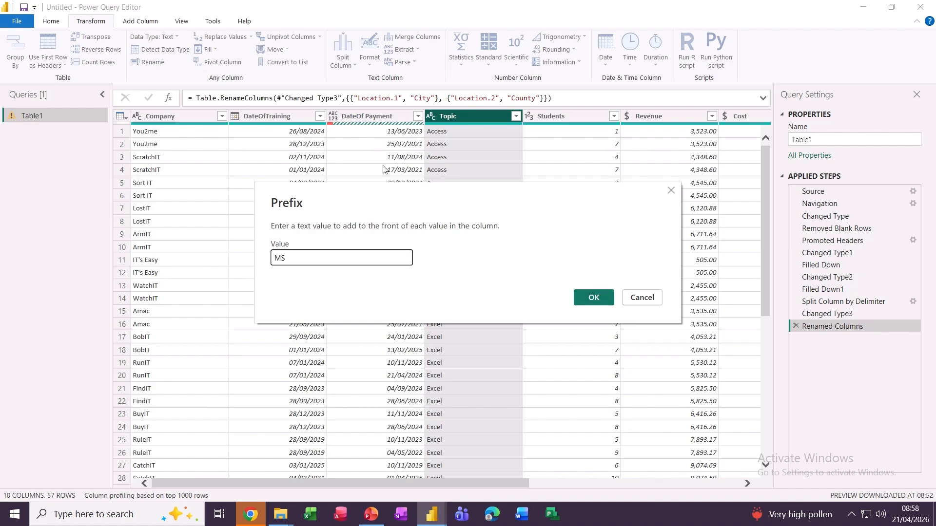
{"action": "left_click", "coordinate": [589, 297]}
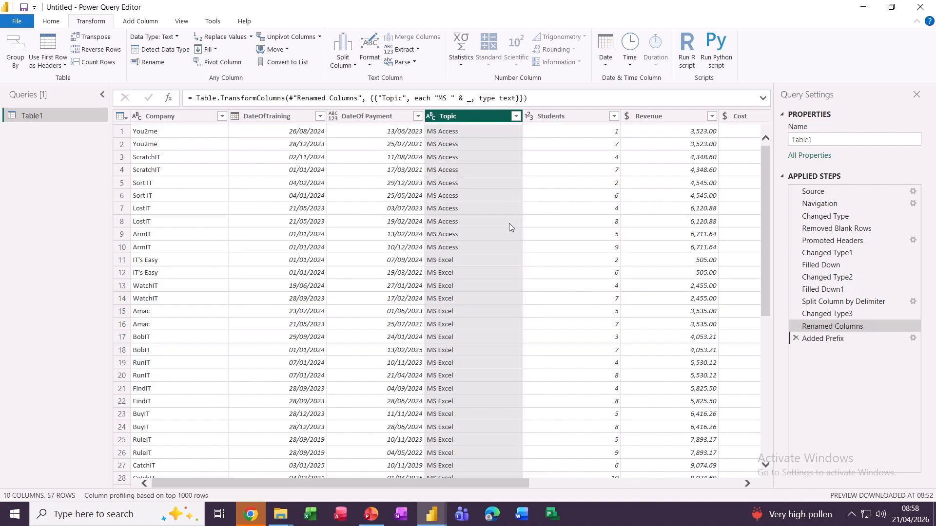
{"action": "left_click", "coordinate": [796, 338]}
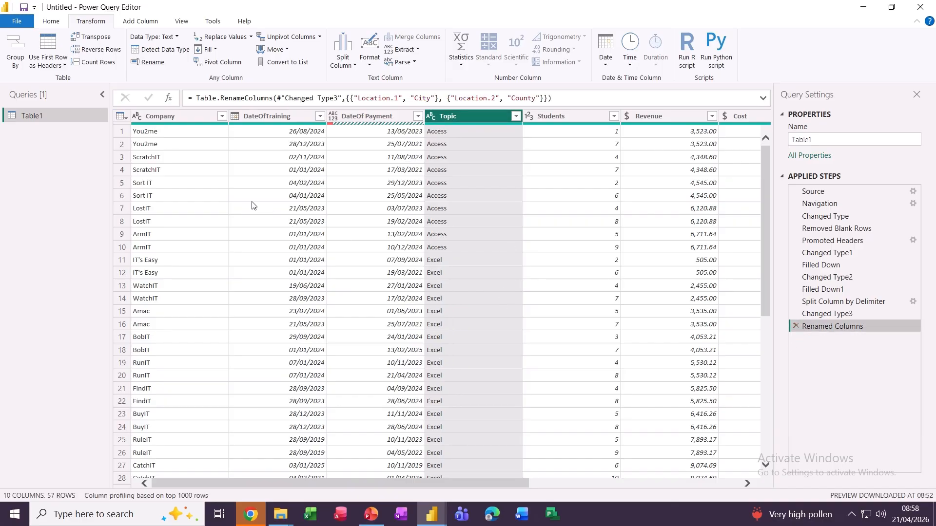
Step: Rename the Table1 query as Main
{"action": "double_click", "coordinate": [24, 116]}
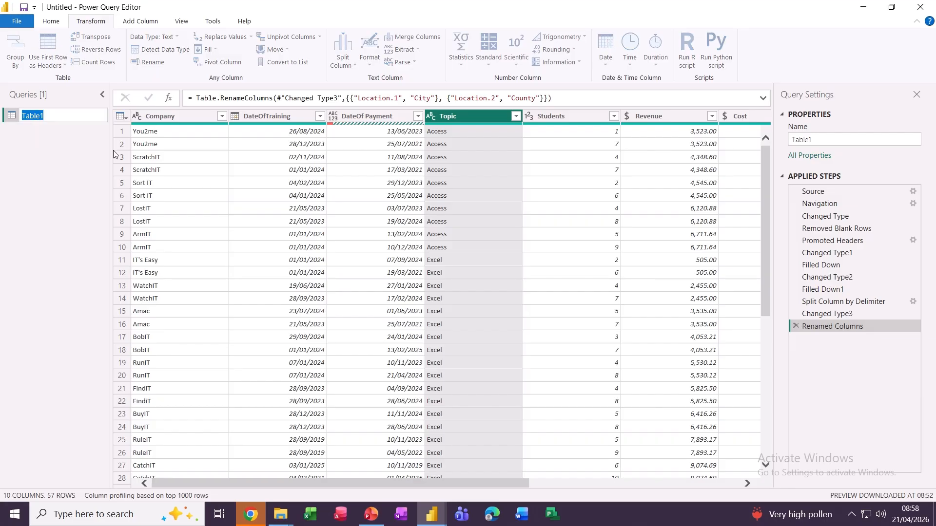
{"action": "type", "text": "Main"}
{"action": "key", "text": "Return"}
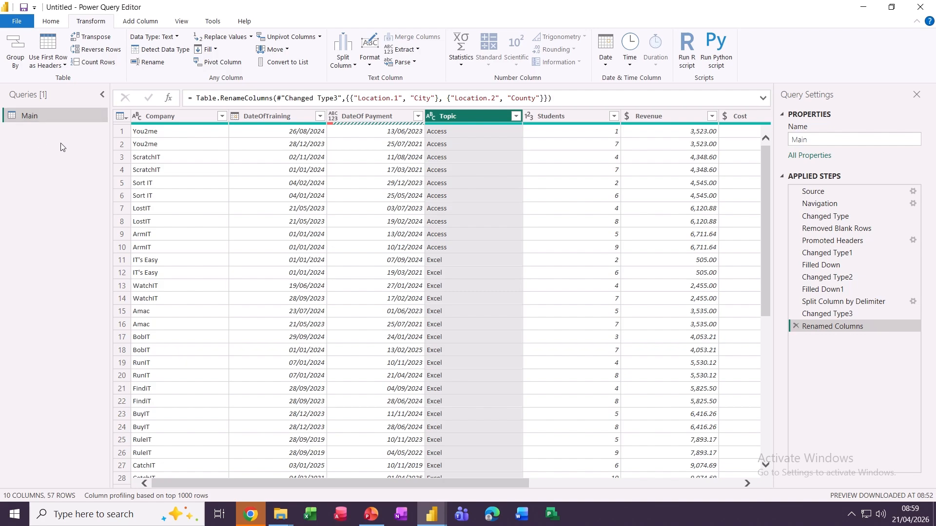
Step: Duplicate the Main query and name the copy Group
{"action": "key", "text": "ctrl+v"}
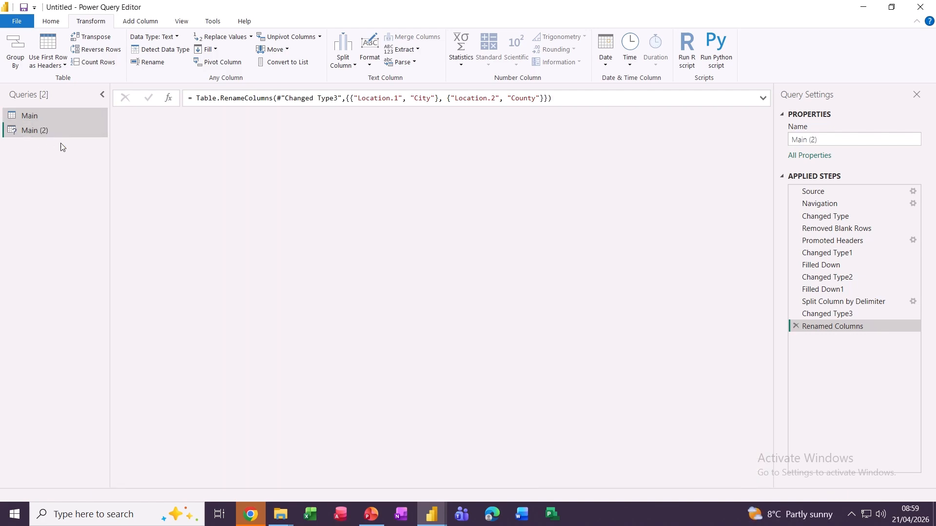
{"action": "double_click", "coordinate": [34, 132]}
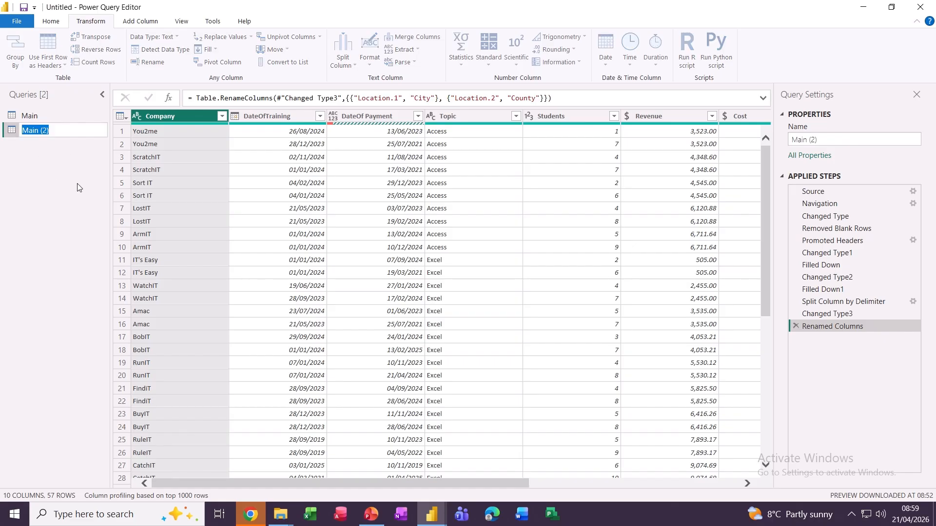
{"action": "type", "text": "Group"}
{"action": "key", "text": "Return"}
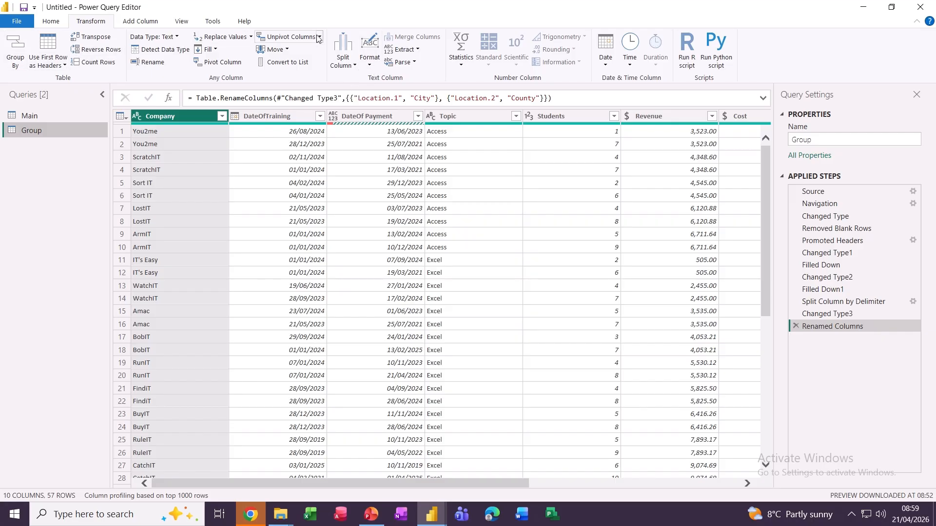
Step: Group the rows by Company with a new column, named with a first name, that sums Revenue, and set its type to Fixed decimal number
{"action": "left_click", "coordinate": [16, 47]}
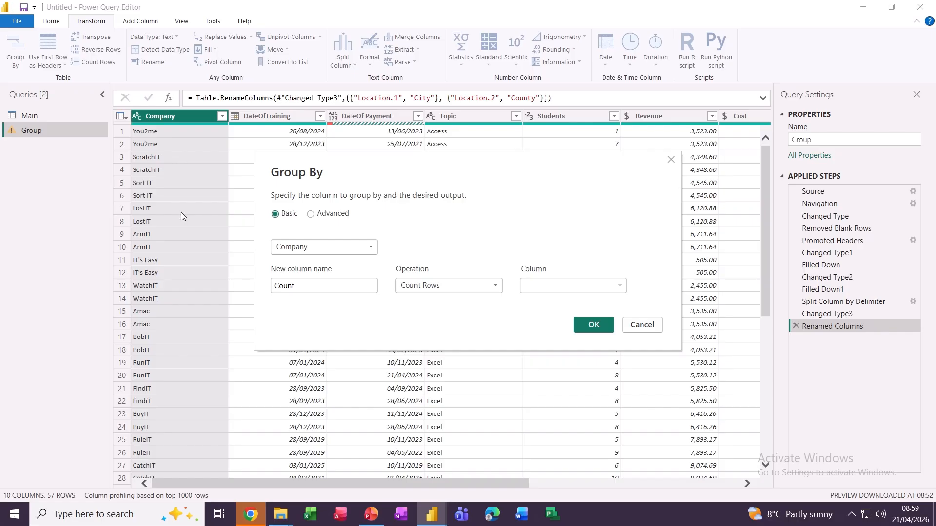
{"action": "double_click", "coordinate": [305, 288]}
{"action": "type", "text": "steve"}
{"action": "left_click", "coordinate": [473, 287]}
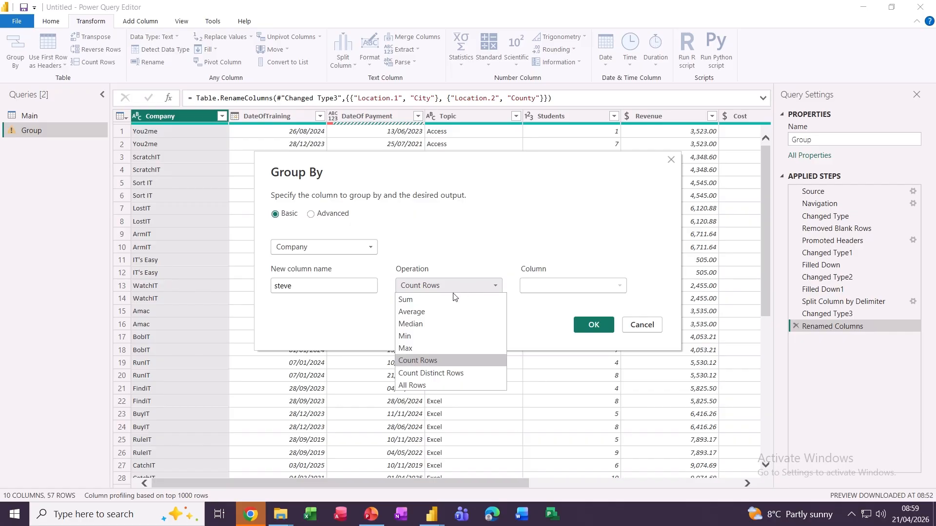
{"action": "left_click", "coordinate": [417, 298]}
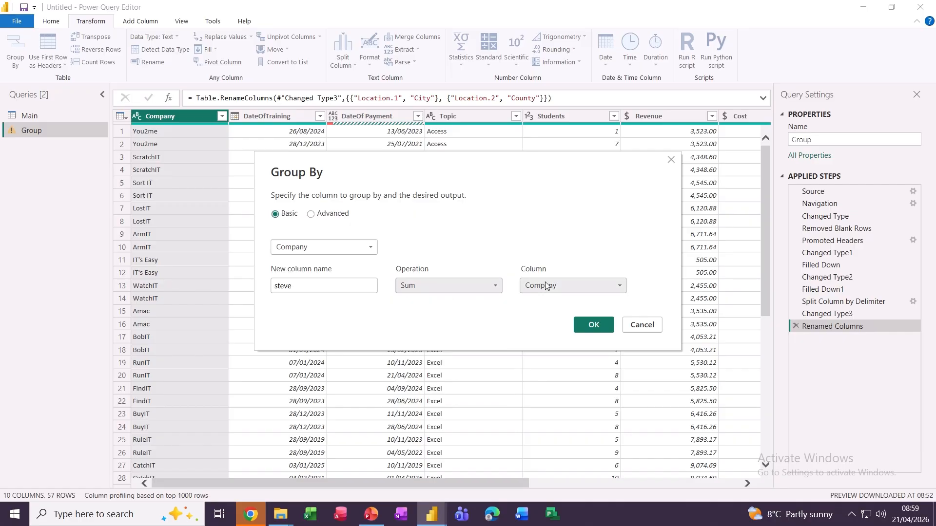
{"action": "left_click", "coordinate": [612, 286]}
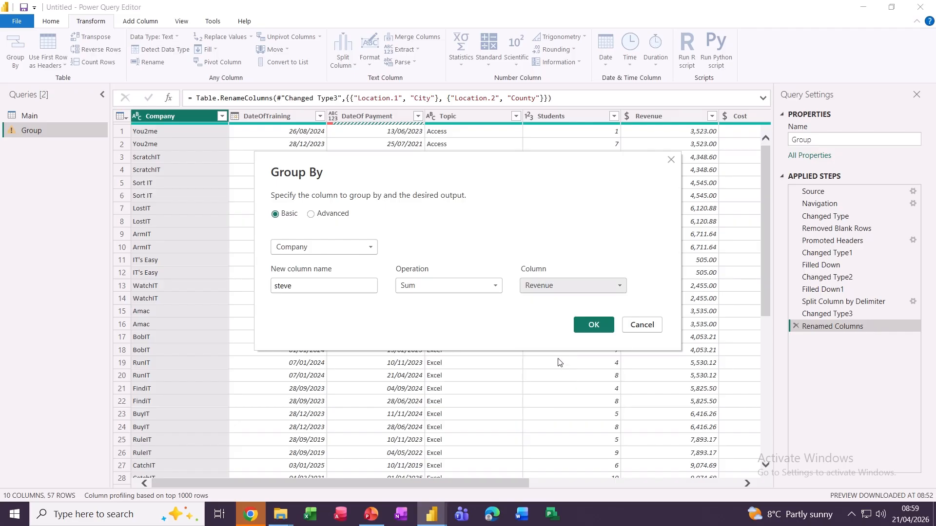
{"action": "left_click", "coordinate": [591, 325]}
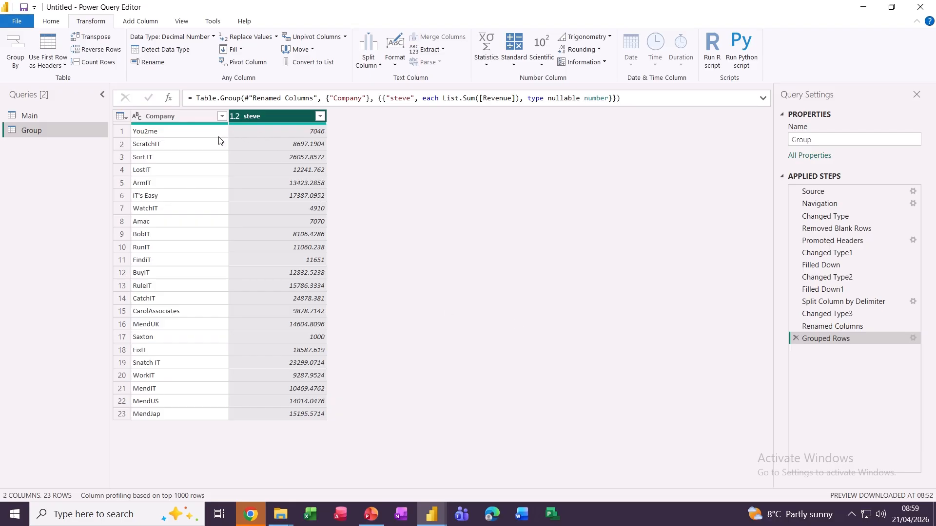
{"action": "left_click", "coordinate": [234, 117]}
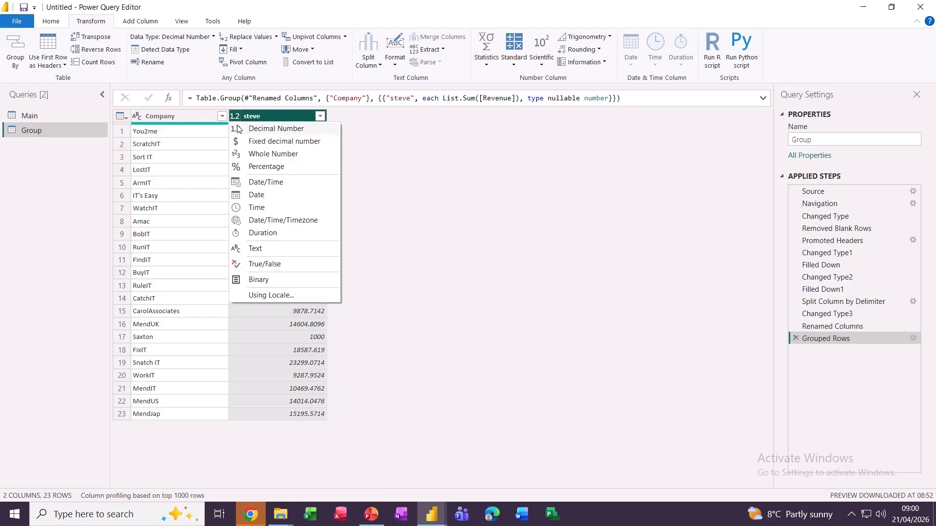
{"action": "left_click", "coordinate": [244, 142]}
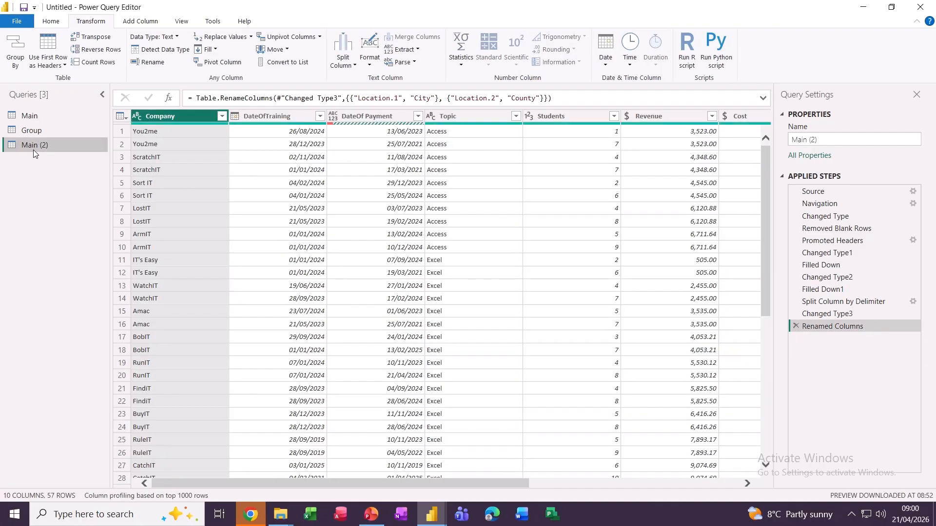
Step: Rename the Main (2) query as Pivot
{"action": "double_click", "coordinate": [33, 146]}
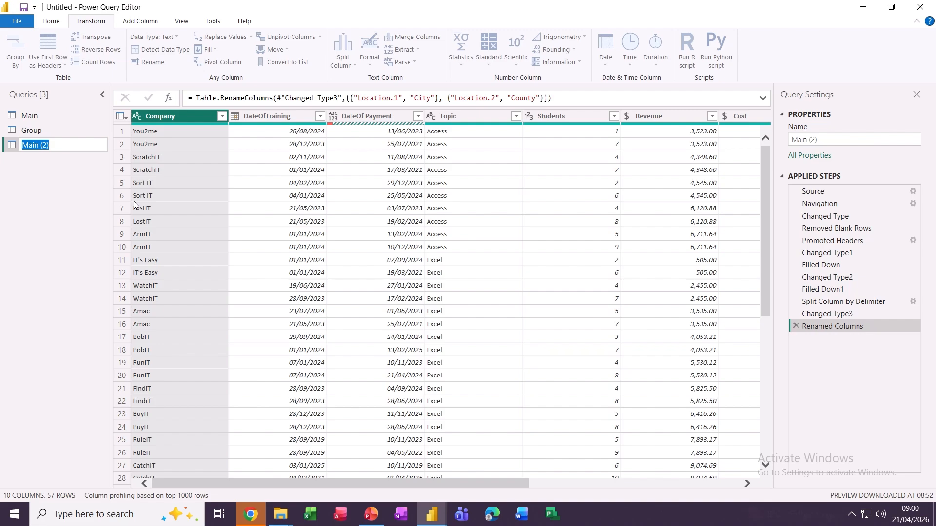
{"action": "type", "text": "Piv"}
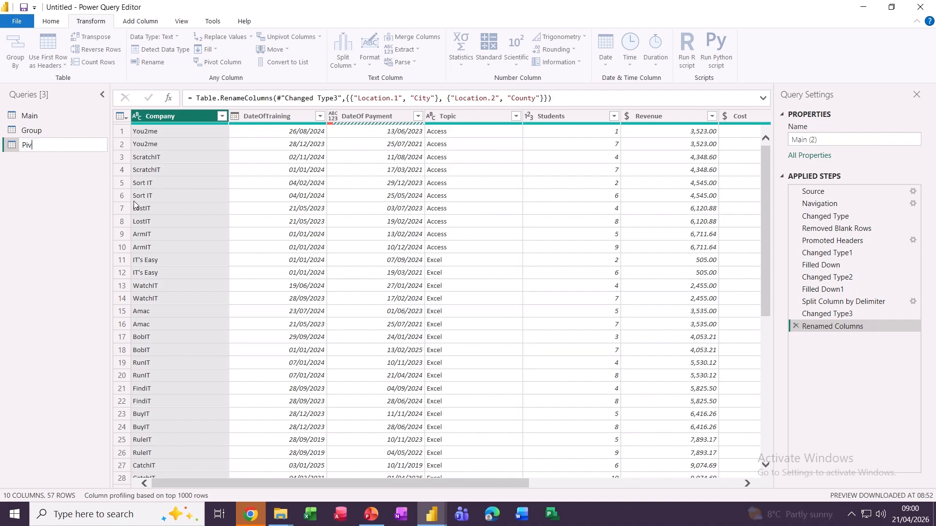
{"action": "type", "text": "ot"}
{"action": "key", "text": "Return"}
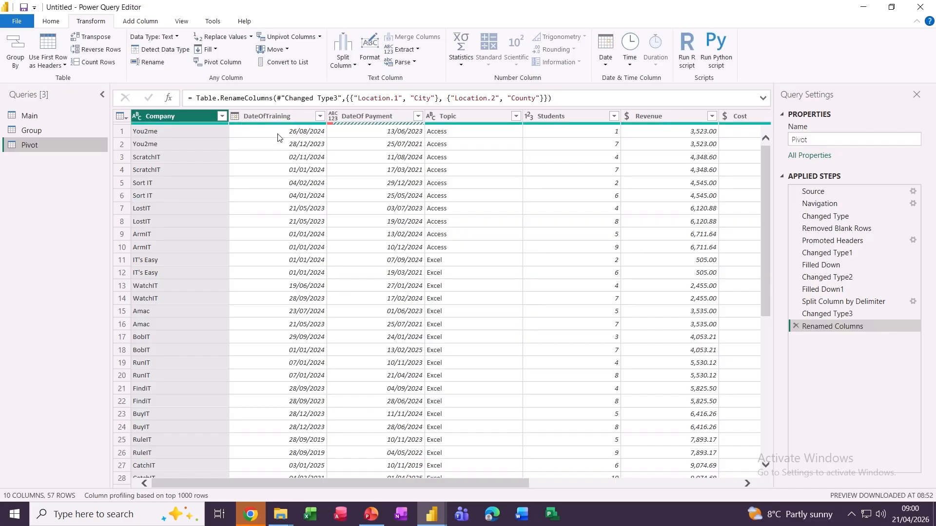
Step: Remove the DateOfTraining, DateOf Payment, Students, Cost, City, County and Country columns from the Pivot query
{"action": "left_click", "coordinate": [270, 115]}
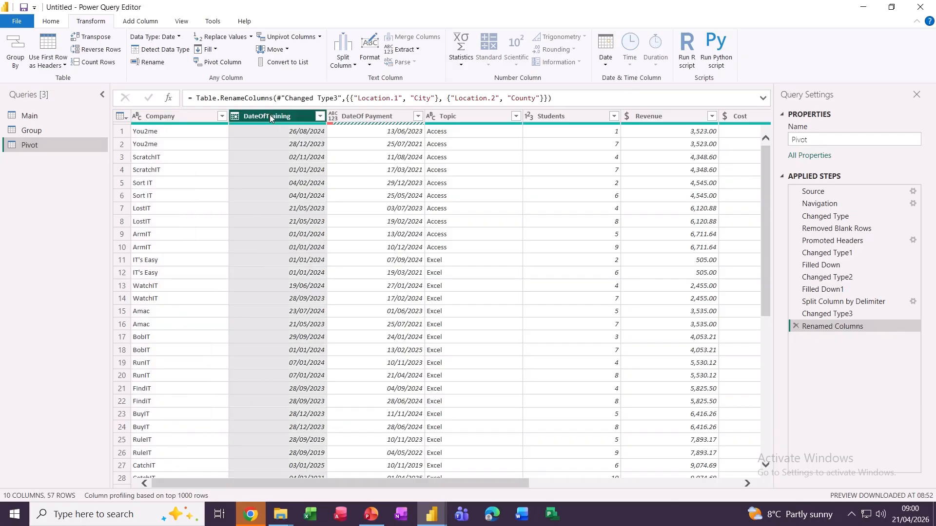
{"action": "left_click", "coordinate": [357, 120], "text": "ctrl"}
{"action": "key", "text": "Delete"}
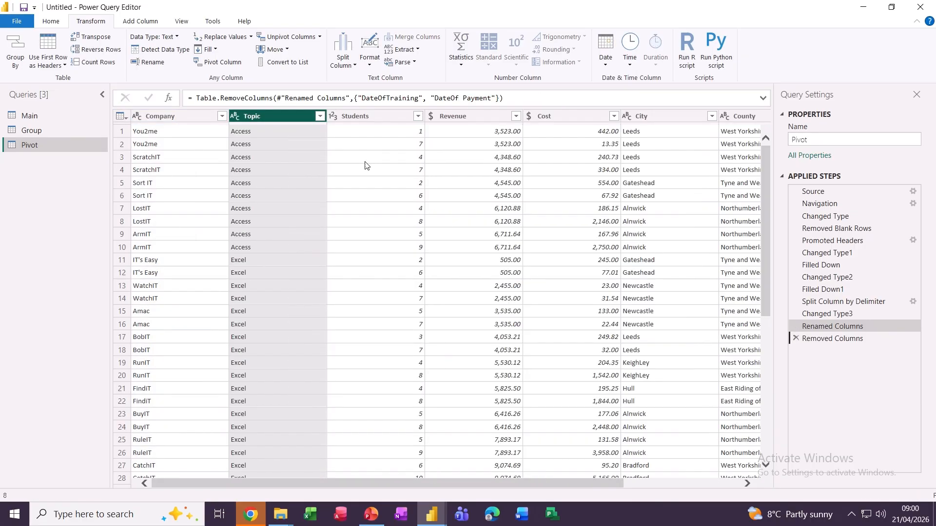
{"action": "left_click", "coordinate": [378, 119]}
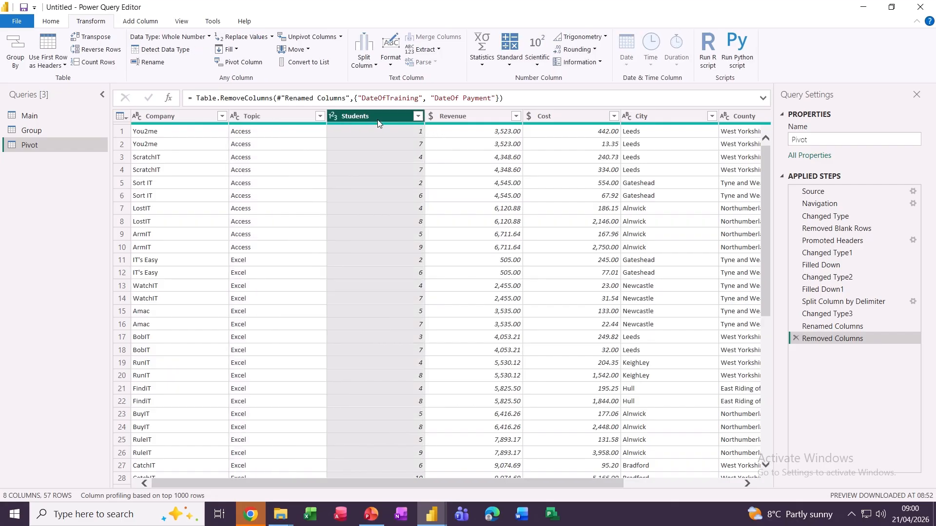
{"action": "key", "text": "Delete"}
{"action": "left_click", "coordinate": [451, 119]}
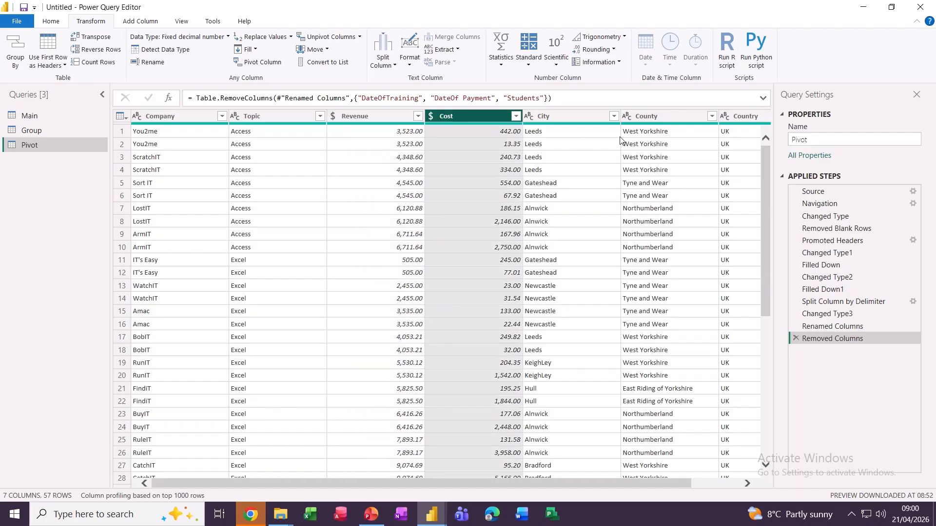
{"action": "left_click", "coordinate": [711, 116], "text": "shift"}
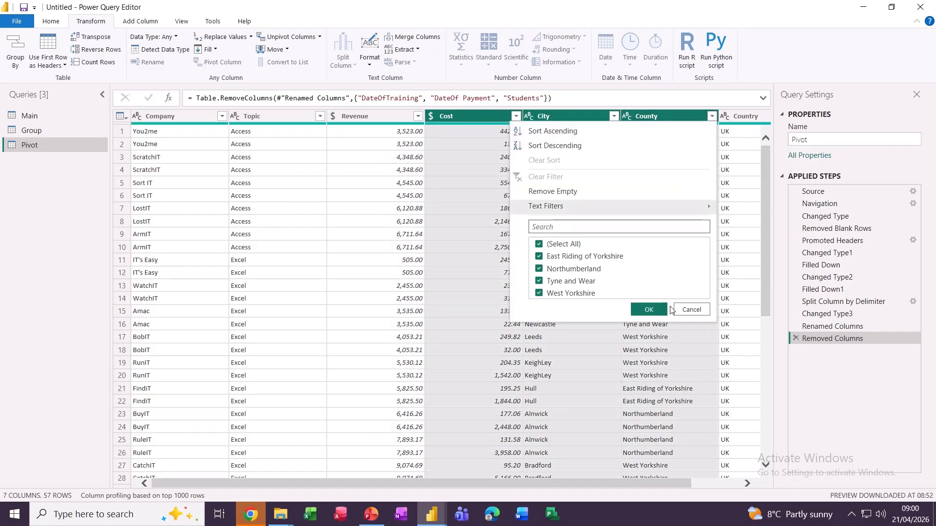
{"action": "left_click", "coordinate": [700, 313]}
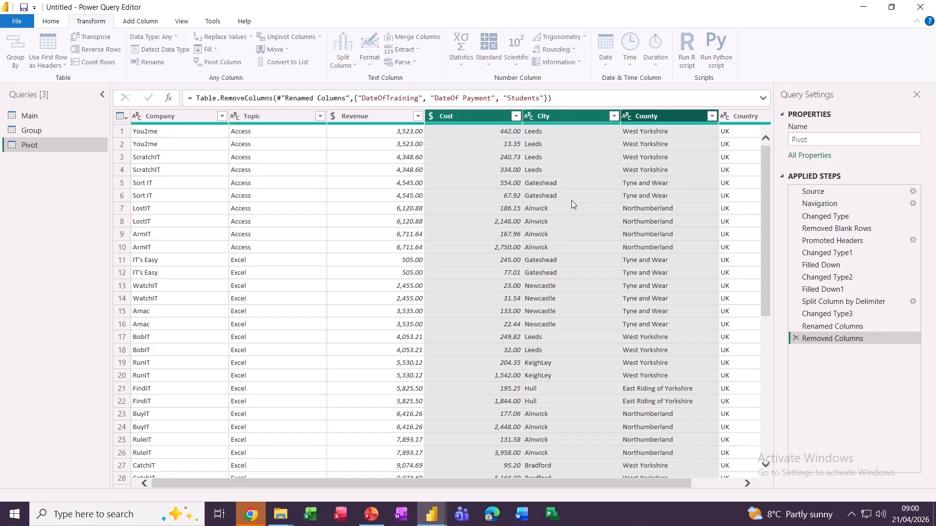
{"action": "key", "text": "Delete"}
{"action": "key", "text": "Delete"}
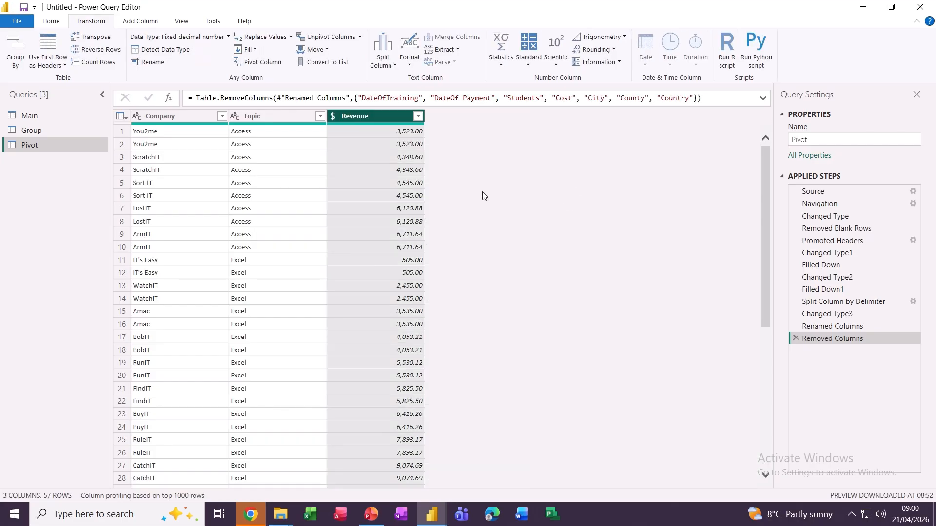
Step: Unpivot the Company, Topic and Revenue columns of the Pivot query
{"action": "left_click", "coordinate": [156, 117]}
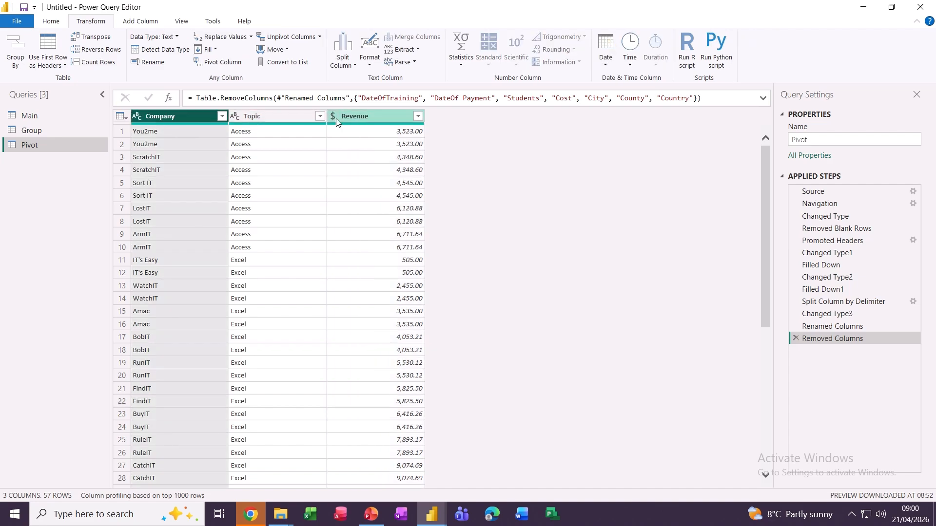
{"action": "left_click", "coordinate": [371, 122], "text": "shift"}
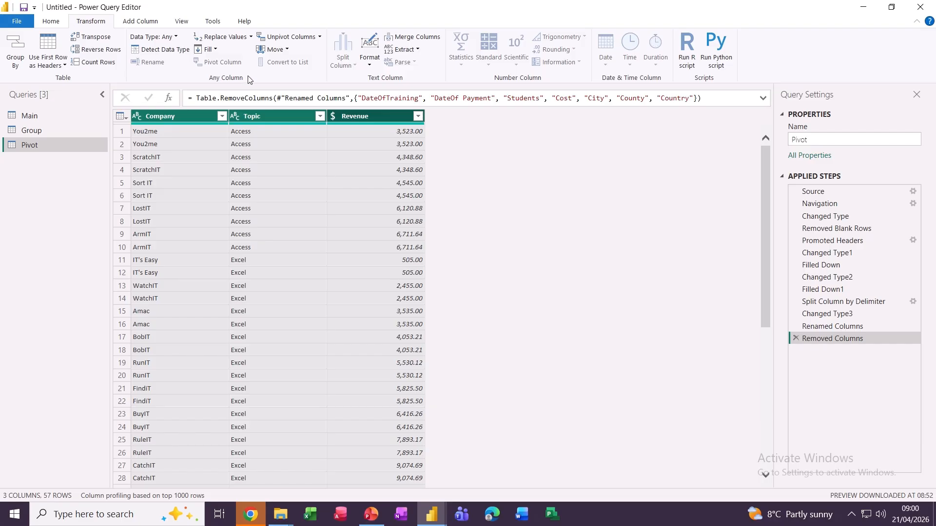
{"action": "left_click", "coordinate": [293, 38]}
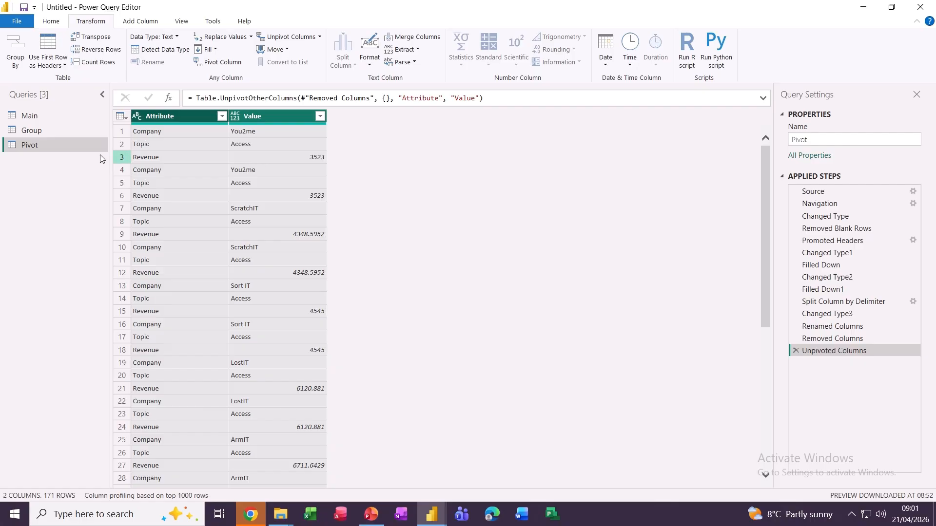
Step: Convert the DateOfTraining column of the Main query to its year, and delete that applied step
{"action": "left_click", "coordinate": [42, 116]}
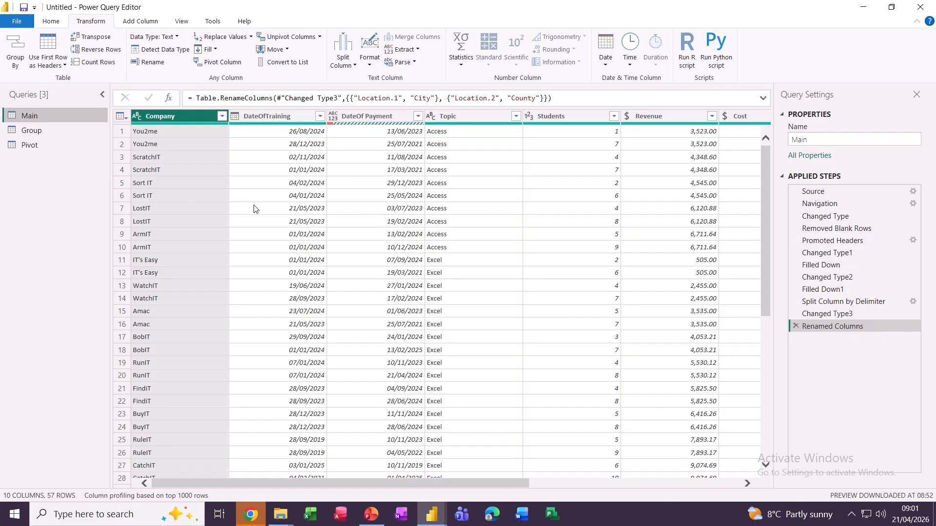
{"action": "left_click", "coordinate": [261, 120]}
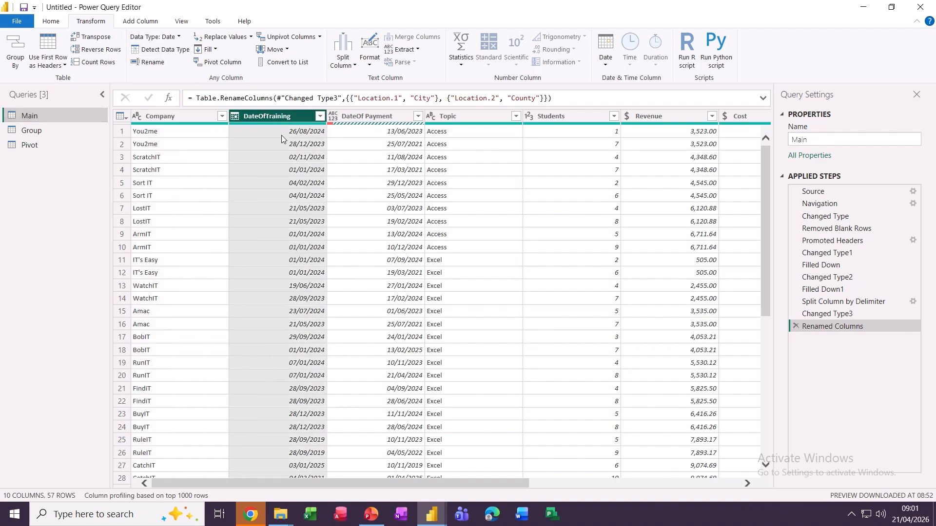
{"action": "left_click", "coordinate": [603, 42]}
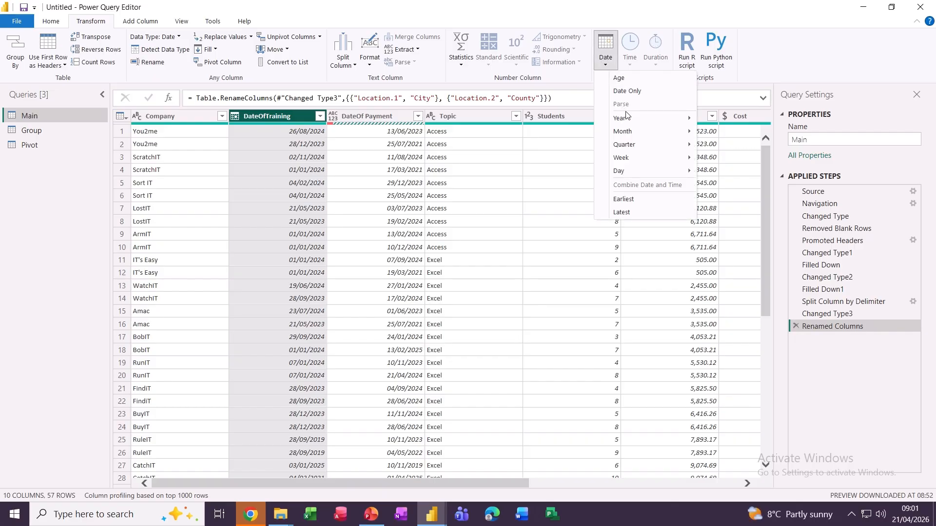
{"action": "mouse_move", "coordinate": [624, 125]}
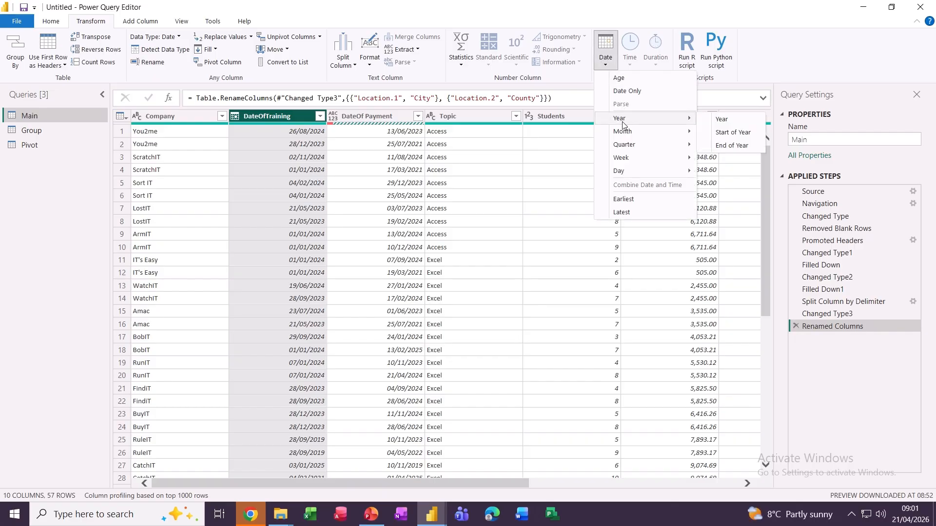
{"action": "left_click", "coordinate": [720, 118]}
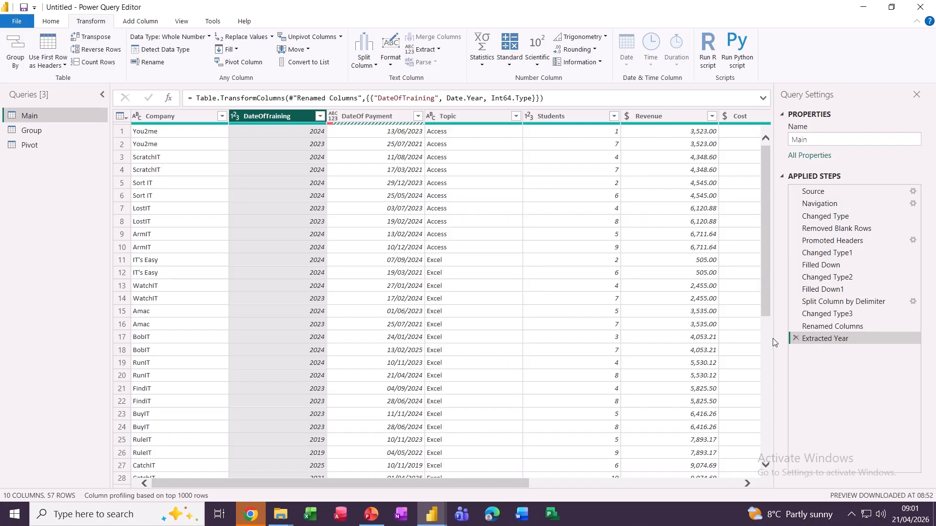
{"action": "left_click", "coordinate": [796, 338]}
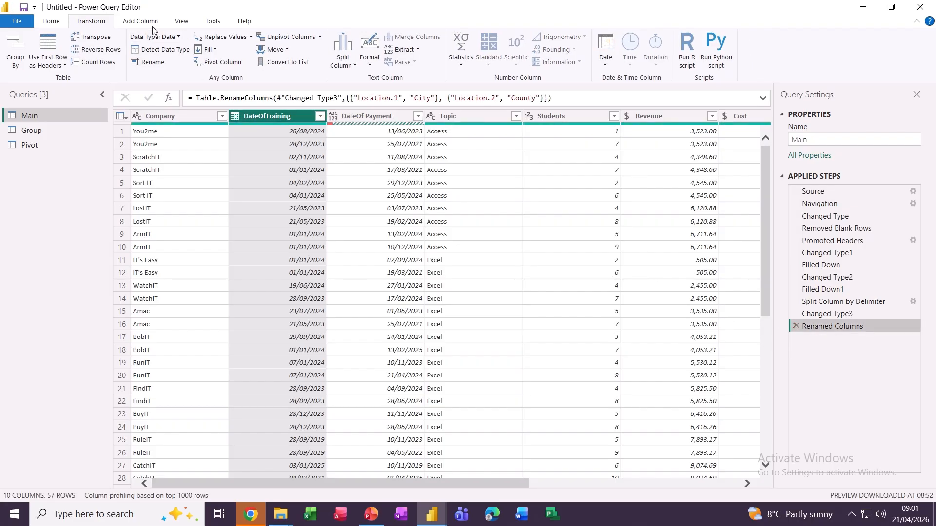
Step: Add a separate Year column derived from DateOfTraining, and delete that applied step
{"action": "left_click", "coordinate": [135, 23]}
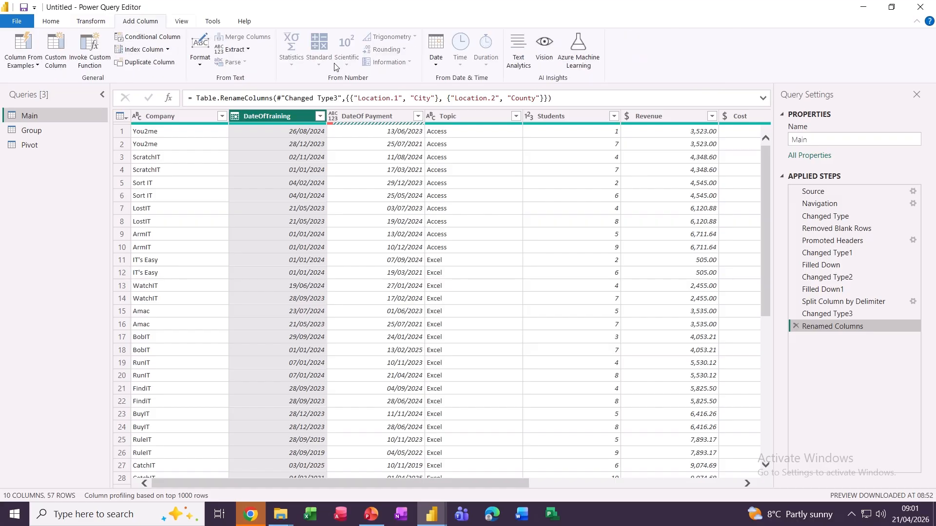
{"action": "left_click", "coordinate": [435, 45]}
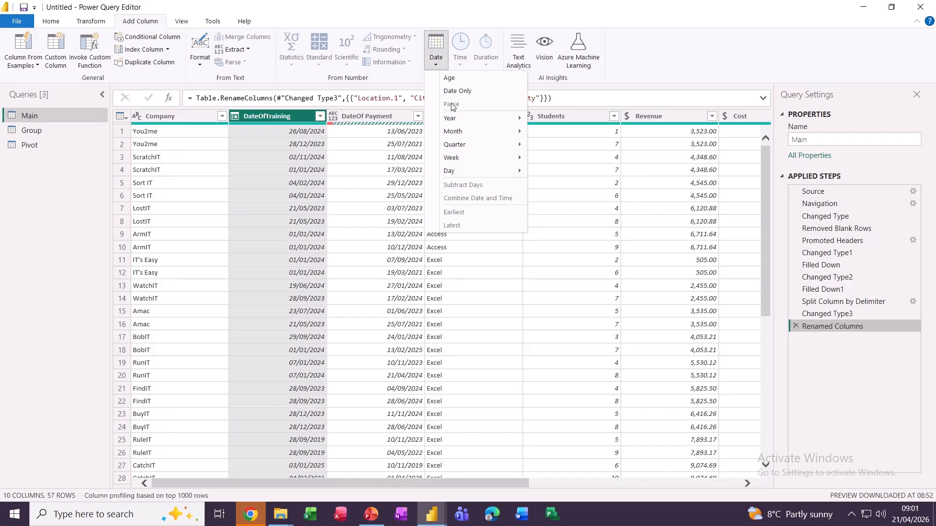
{"action": "mouse_move", "coordinate": [484, 123]}
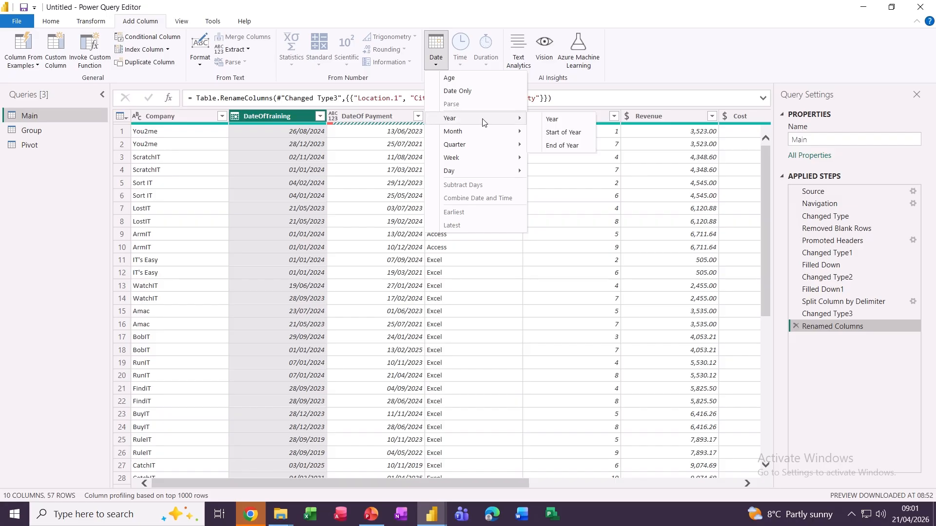
{"action": "left_click", "coordinate": [550, 120]}
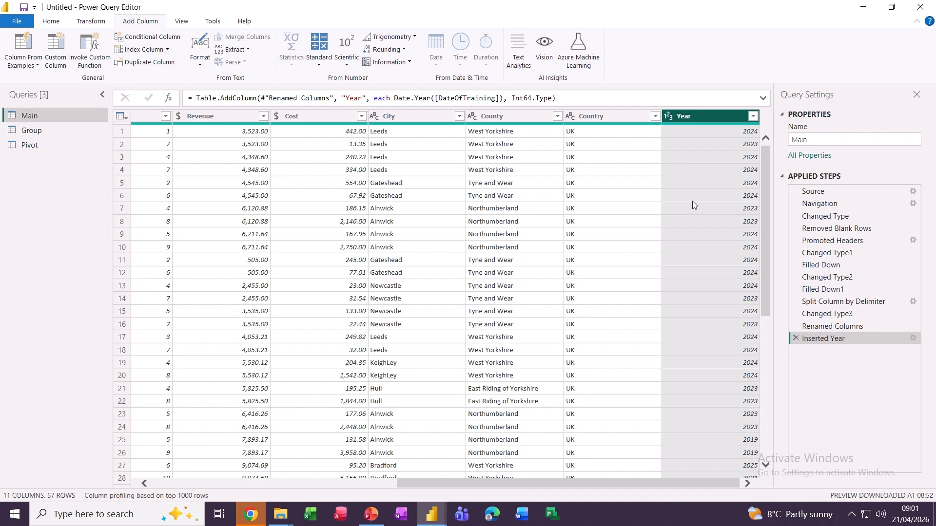
{"action": "left_click", "coordinate": [795, 338]}
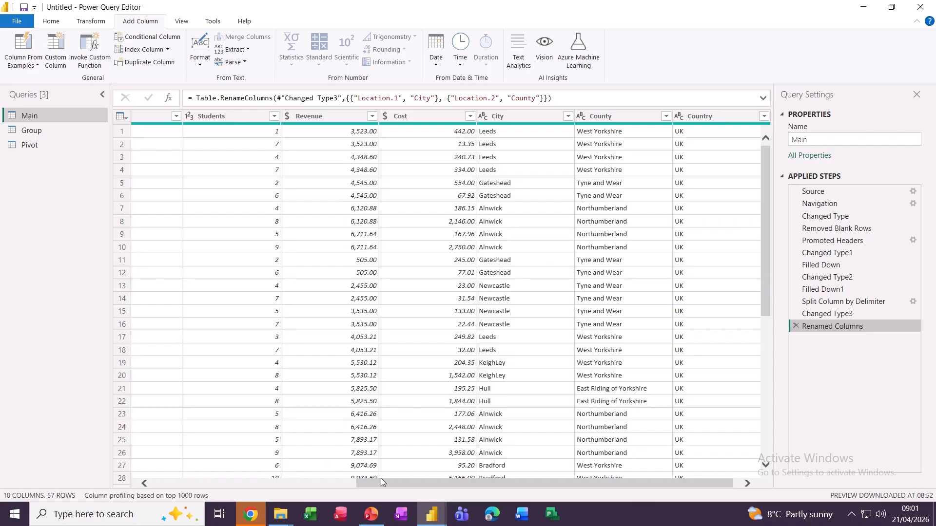
Step: Add a column from examples to the Main query, giving 1-5 as the sample value for the first row
{"action": "left_click_drag", "start_coordinate": [396, 484], "coordinate": [171, 476]}
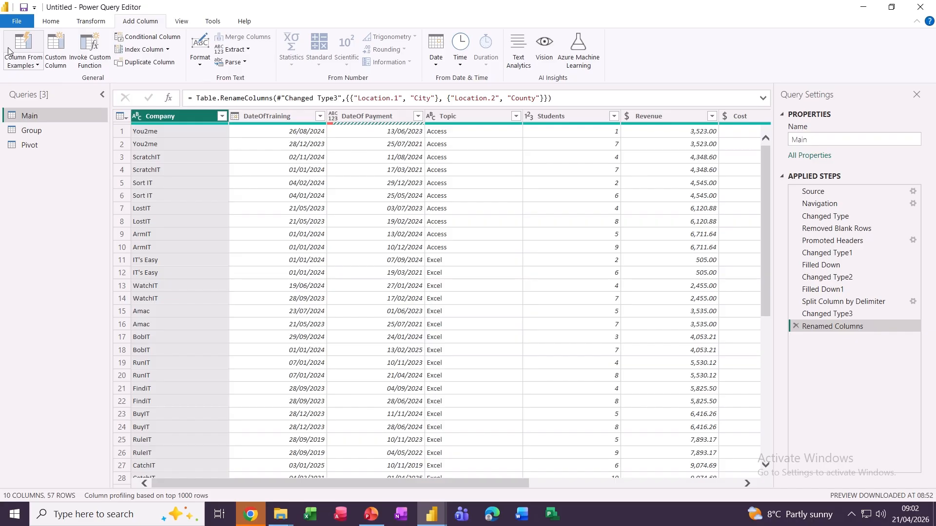
{"action": "left_click", "coordinate": [38, 66]}
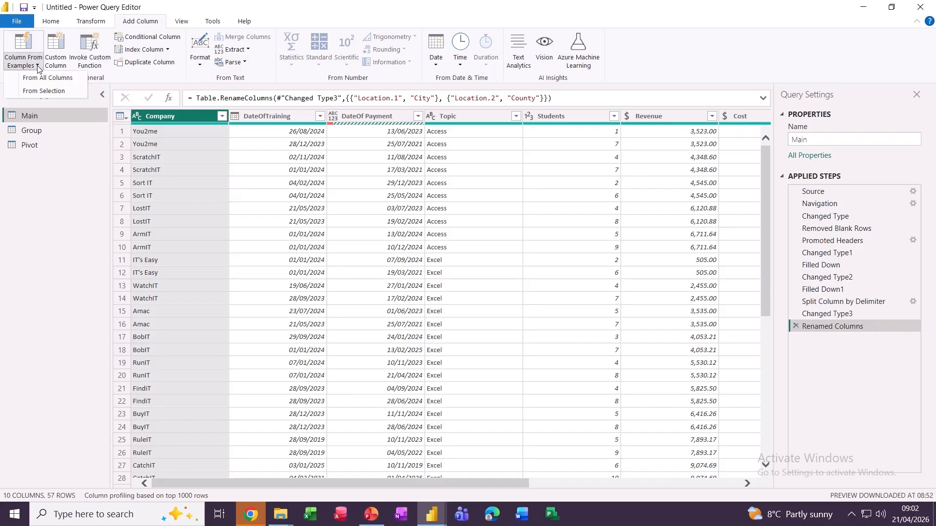
{"action": "left_click", "coordinate": [38, 66]}
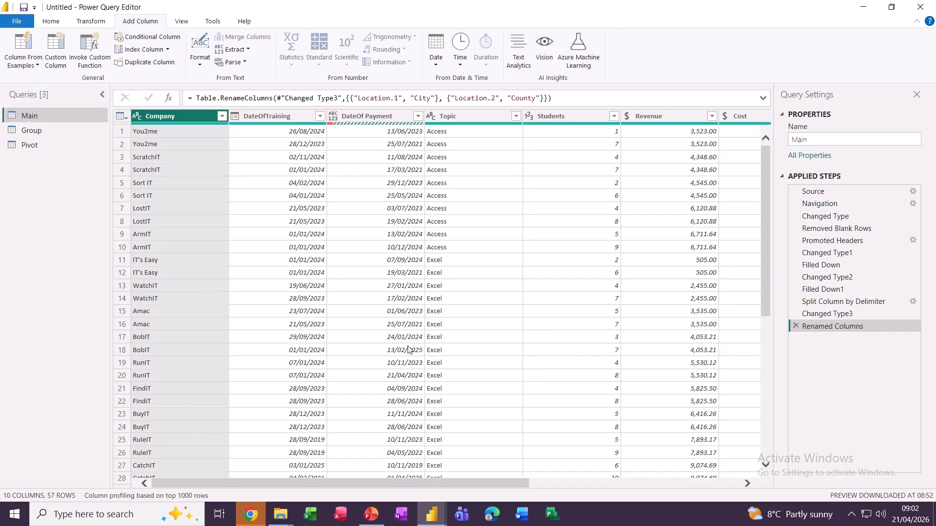
{"action": "left_click_drag", "start_coordinate": [363, 484], "coordinate": [593, 473]}
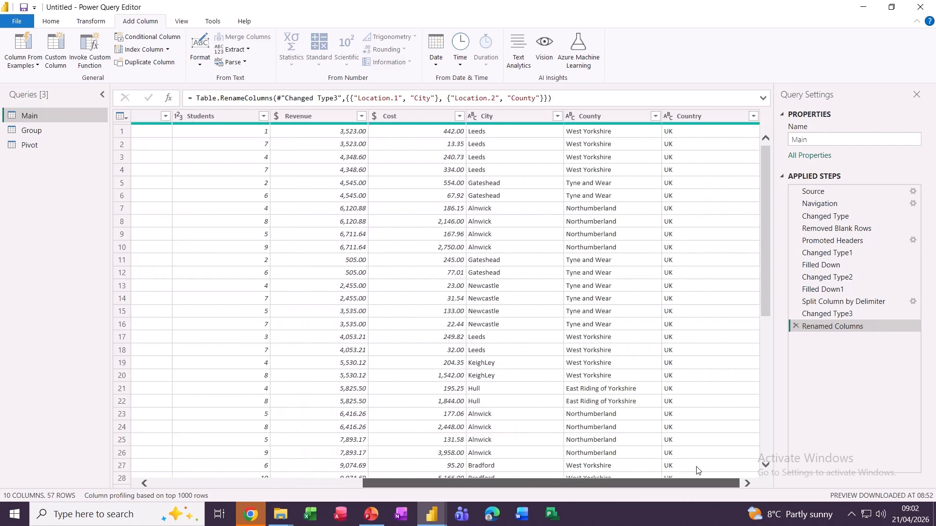
{"action": "left_click", "coordinate": [17, 44]}
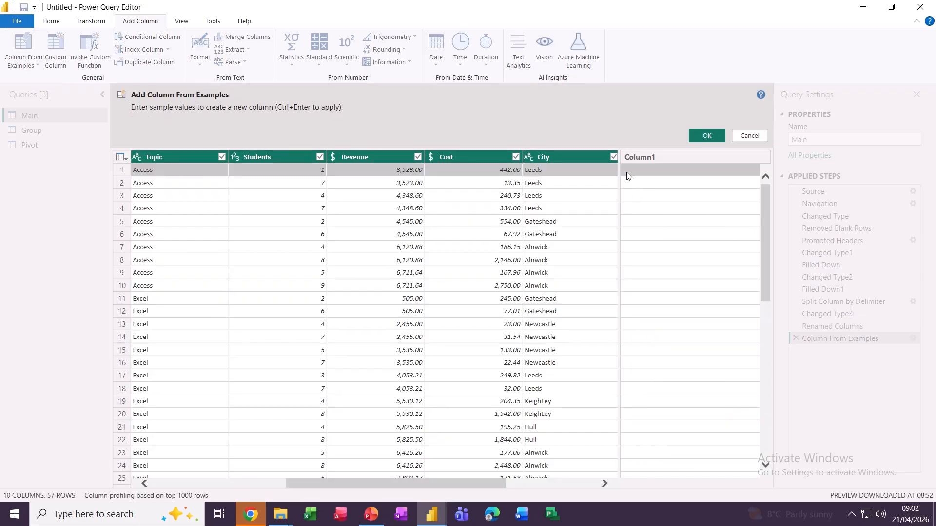
{"action": "type", "text": "1"}
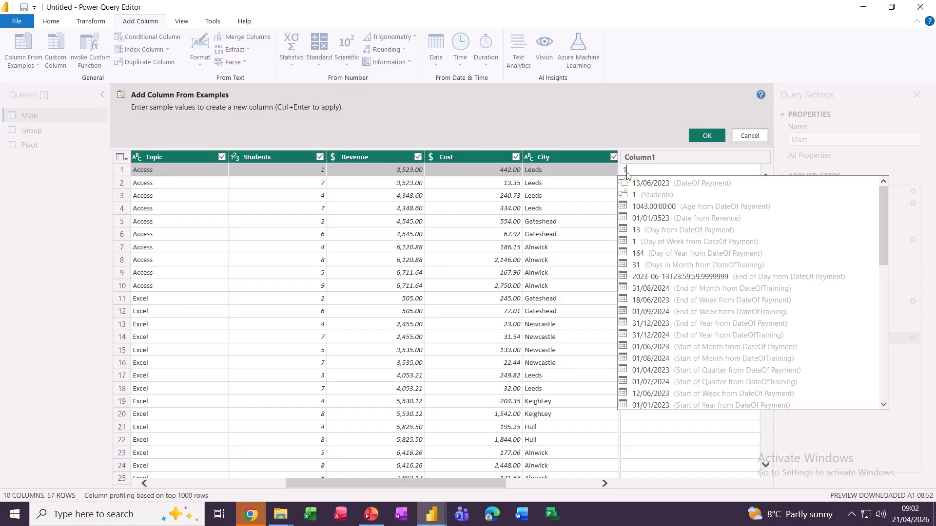
{"action": "type", "text": "-5"}
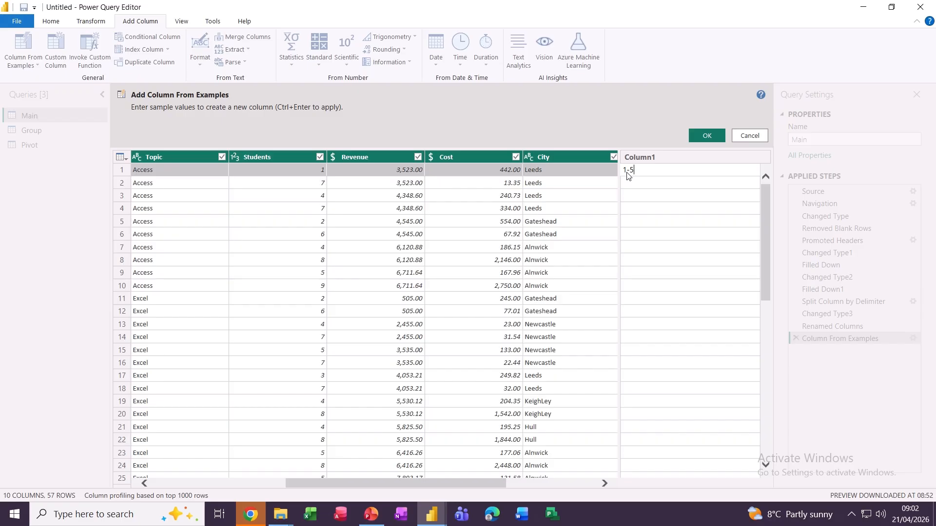
{"action": "key", "text": "Return"}
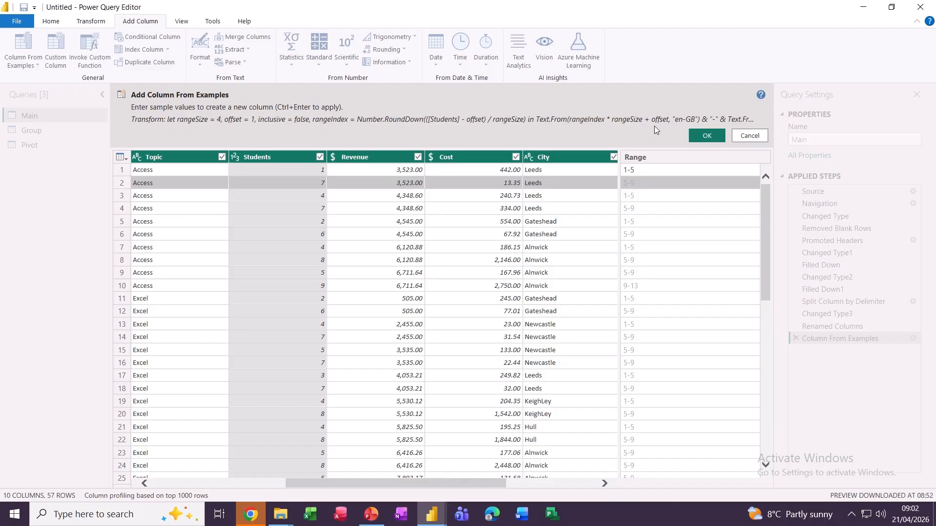
{"action": "left_click", "coordinate": [693, 136]}
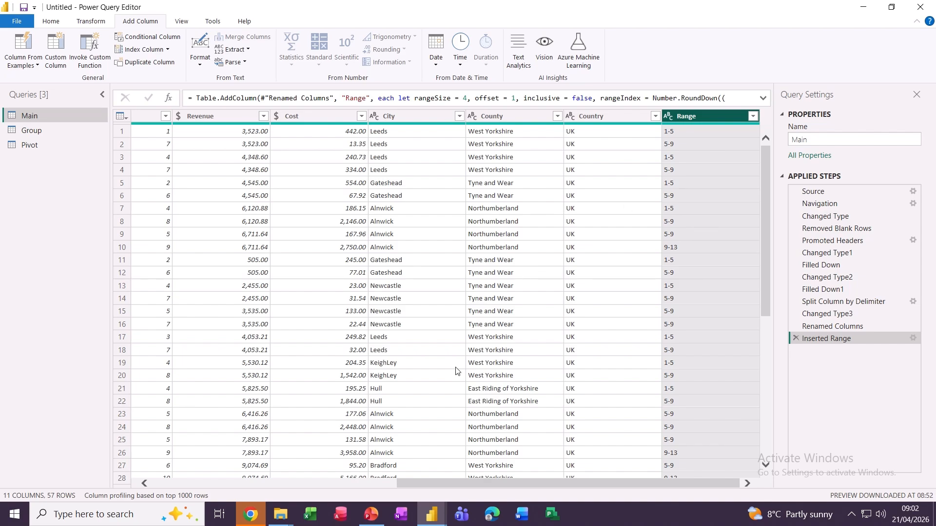
Step: Add a column to the Main query that subtracts Cost from Revenue
{"action": "left_click_drag", "start_coordinate": [454, 481], "coordinate": [335, 465]}
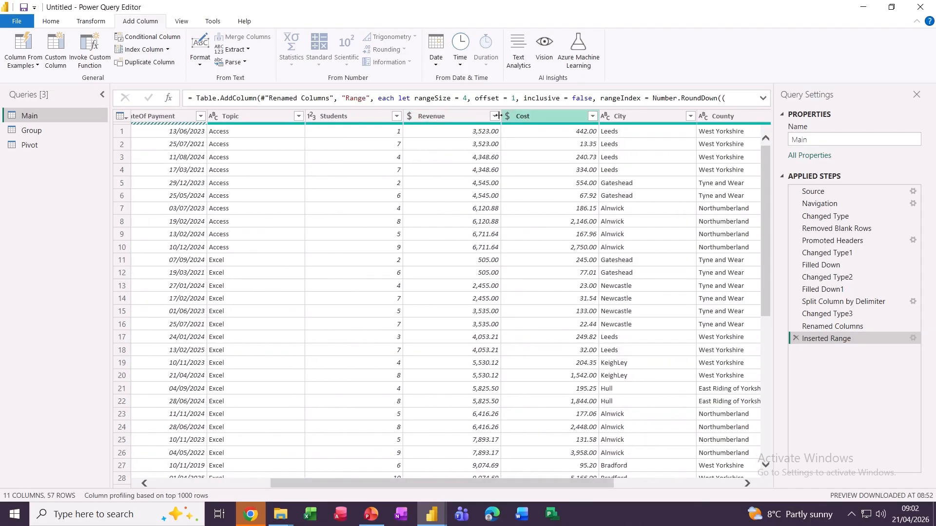
{"action": "left_click", "coordinate": [431, 117]}
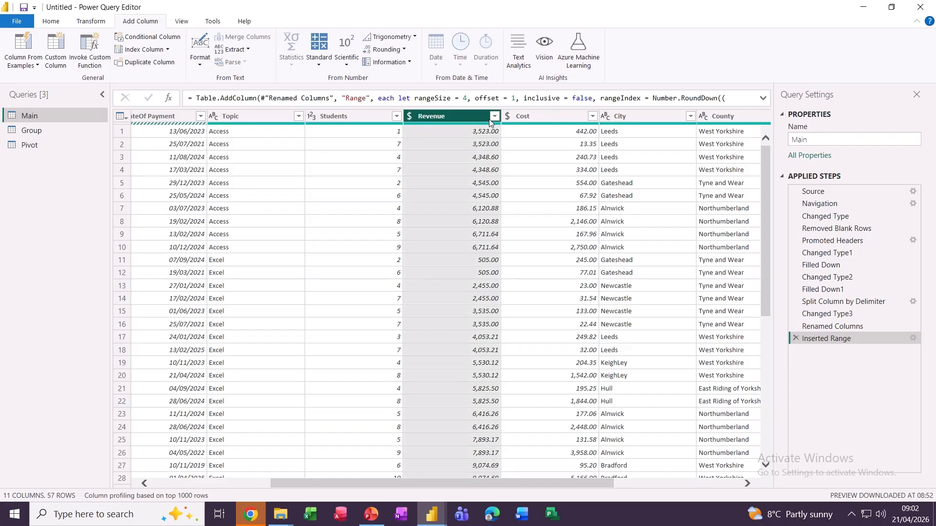
{"action": "left_click", "coordinate": [525, 118], "text": "ctrl"}
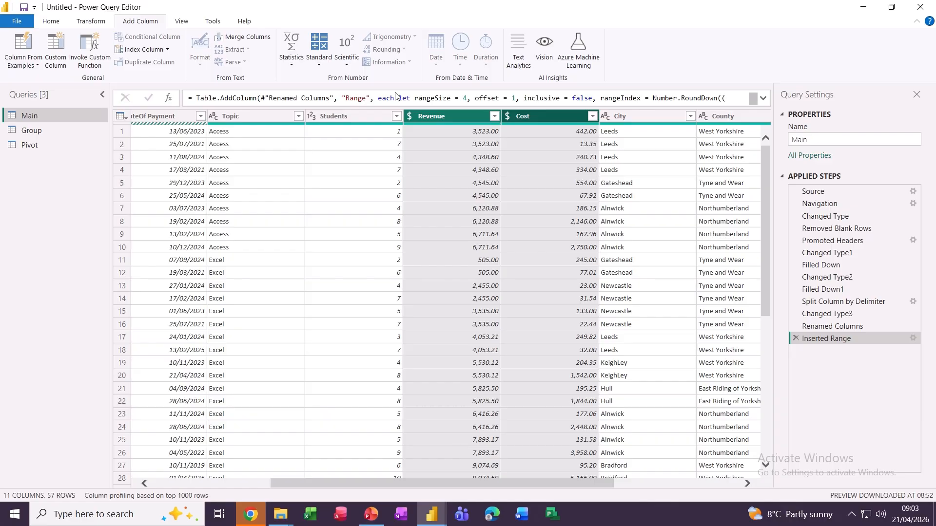
{"action": "left_click", "coordinate": [327, 67]}
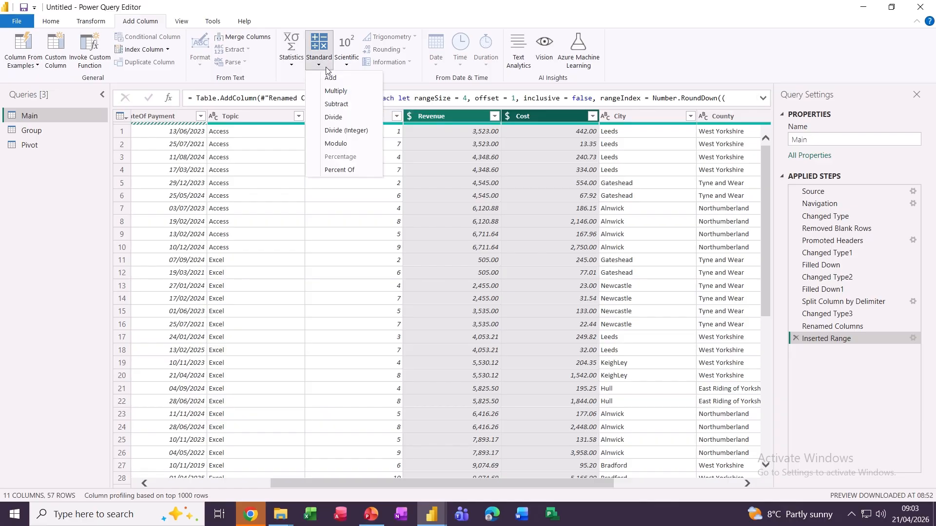
{"action": "left_click", "coordinate": [337, 105]}
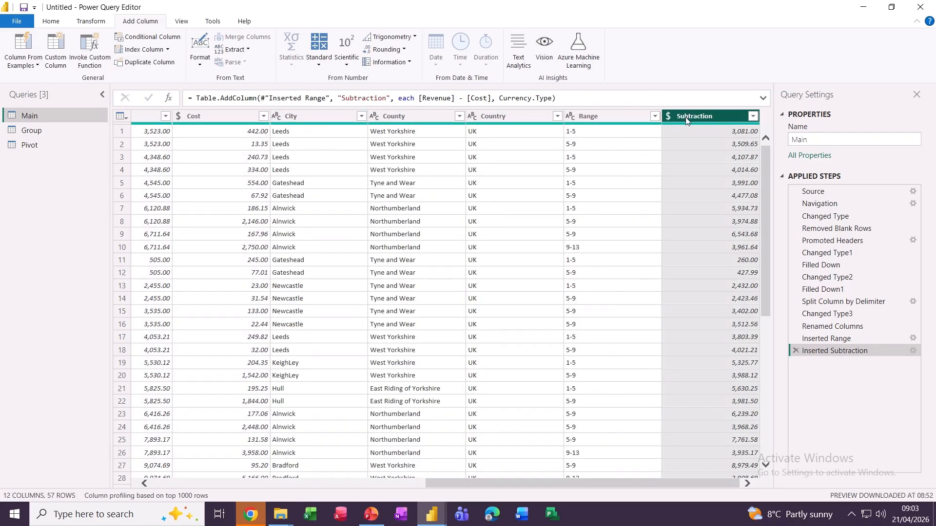
Step: Rename the Subtraction column as Profit and place it directly after the Cost column
{"action": "double_click", "coordinate": [686, 117]}
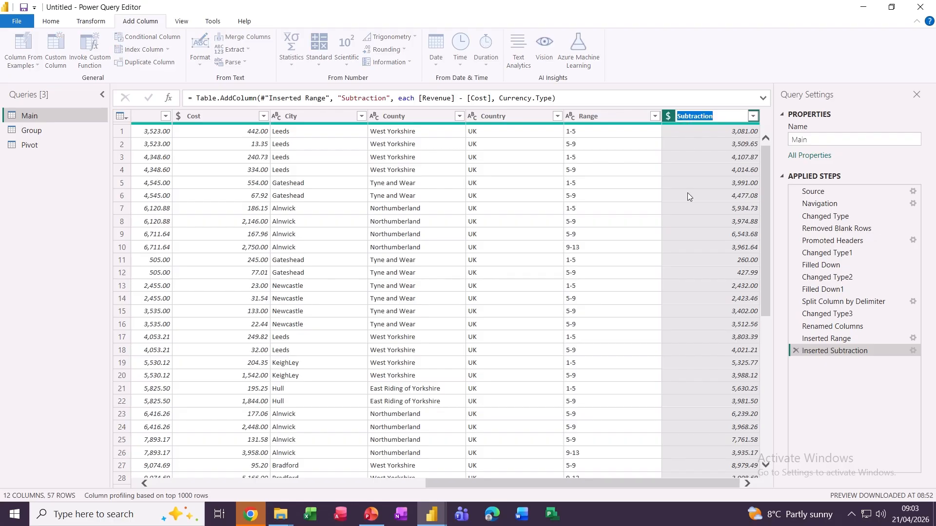
{"action": "type", "text": "Profit"}
{"action": "key", "text": "Return"}
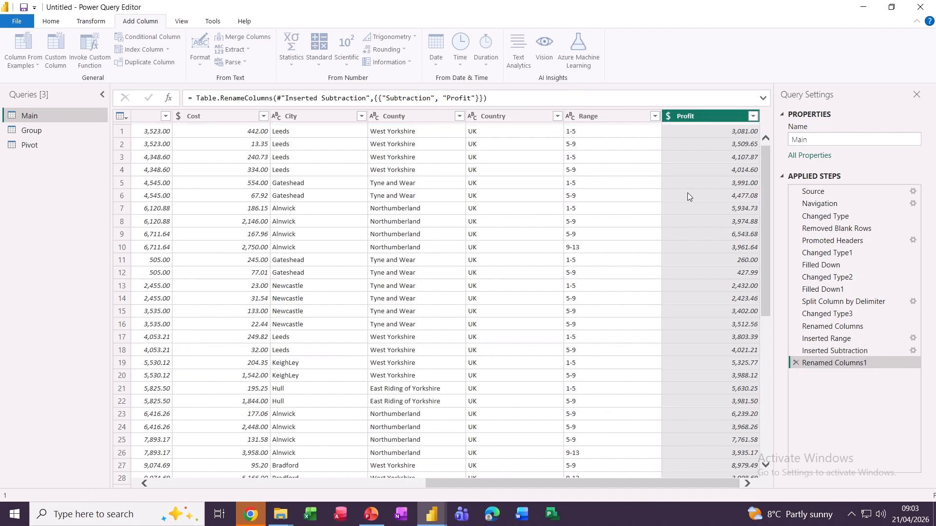
{"action": "left_click_drag", "start_coordinate": [675, 125], "coordinate": [354, 176]}
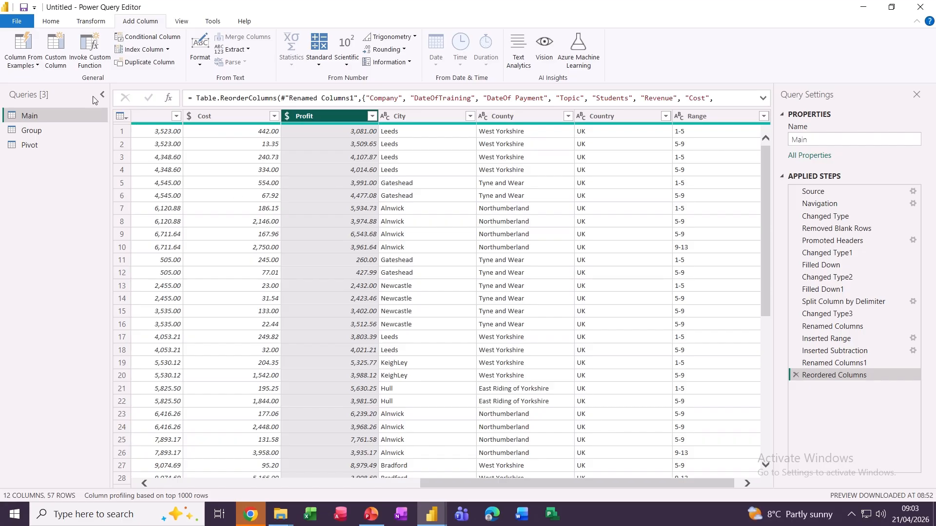
Step: Add a custom column named Cost per Student to the Main query with the formula [Revenue]/[Students]
{"action": "left_click", "coordinate": [51, 45]}
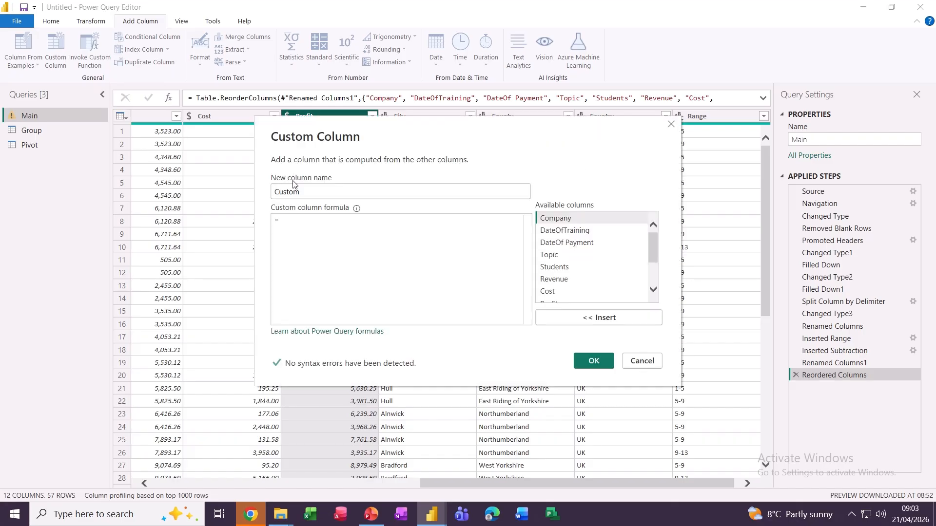
{"action": "left_click_drag", "start_coordinate": [325, 196], "coordinate": [246, 191]}
{"action": "type", "text": "C"}
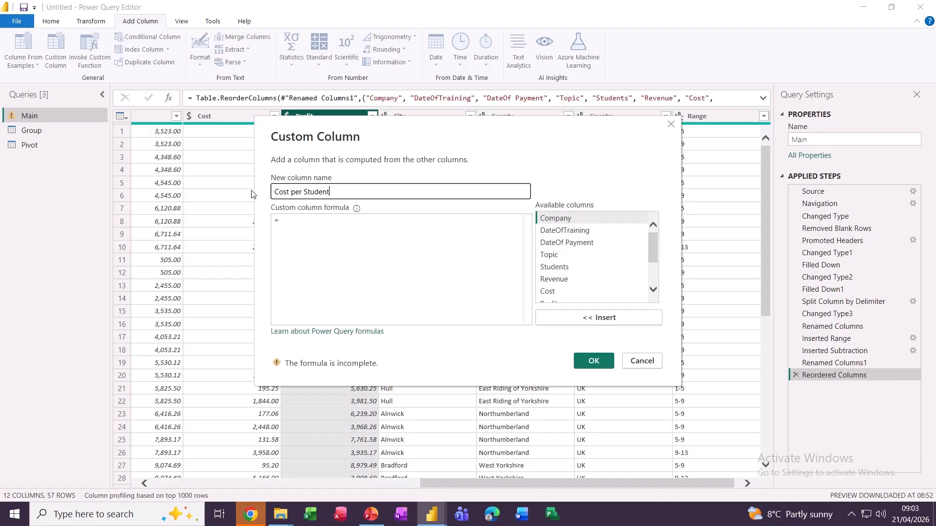
{"action": "double_click", "coordinate": [547, 281]}
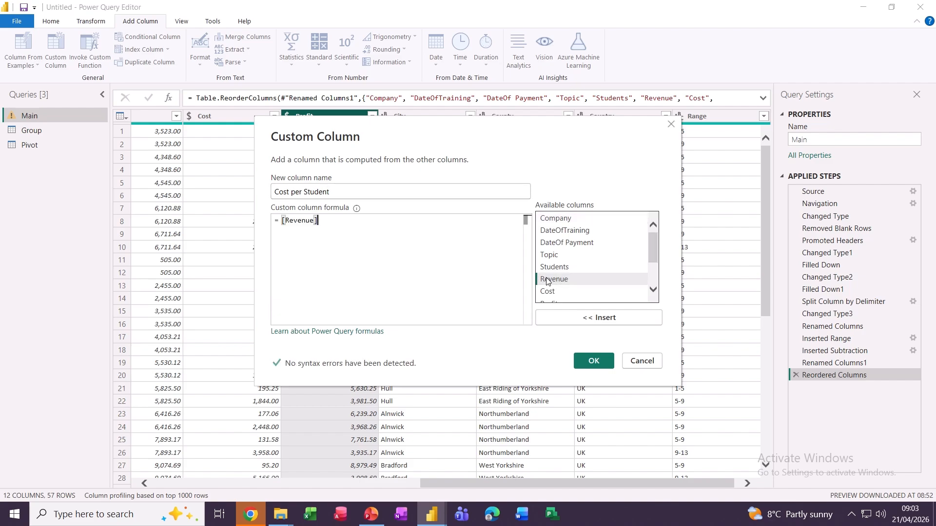
{"action": "type", "text": "/"}
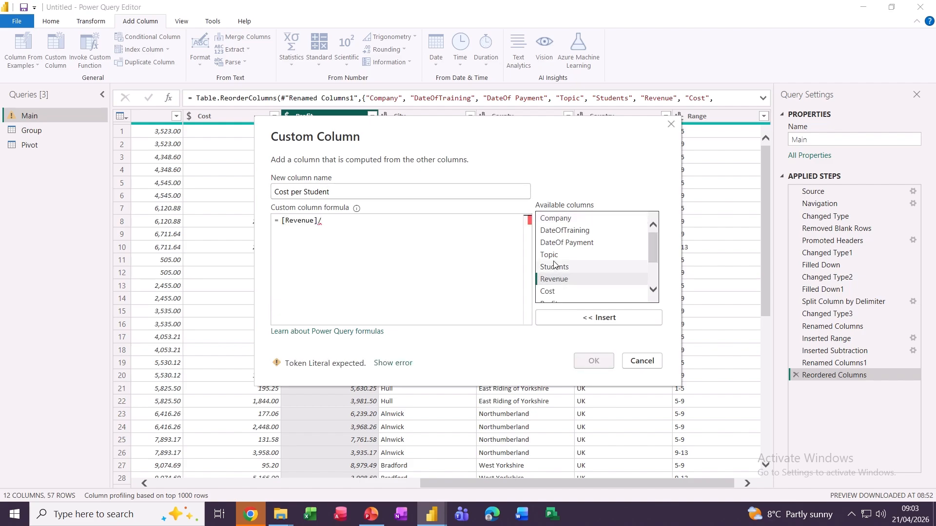
{"action": "double_click", "coordinate": [549, 269]}
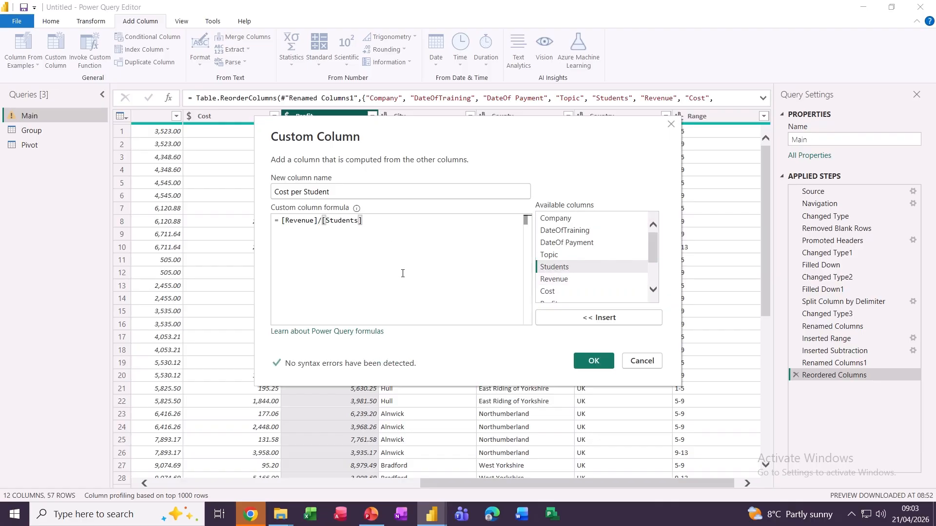
{"action": "left_click", "coordinate": [580, 365]}
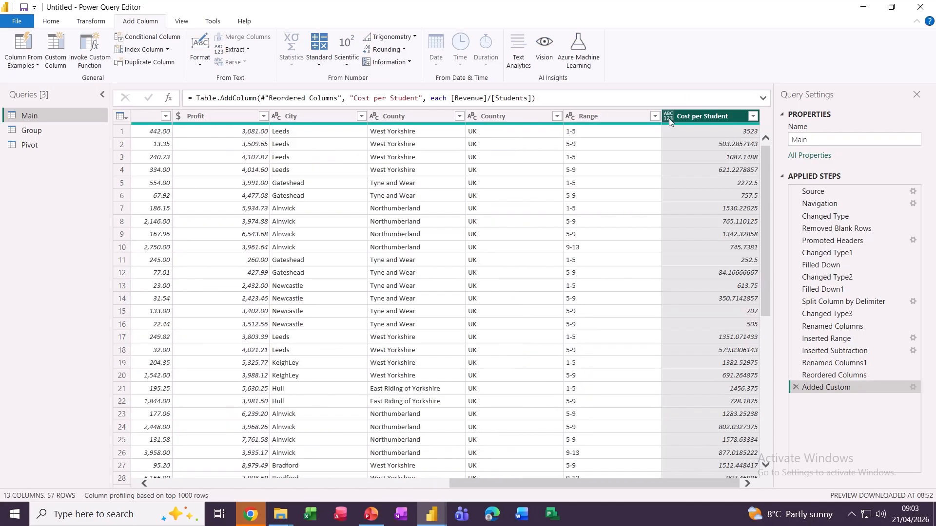
Step: Set the Cost per Student column's data type to Fixed decimal number and place it directly after Profit
{"action": "left_click", "coordinate": [667, 116]}
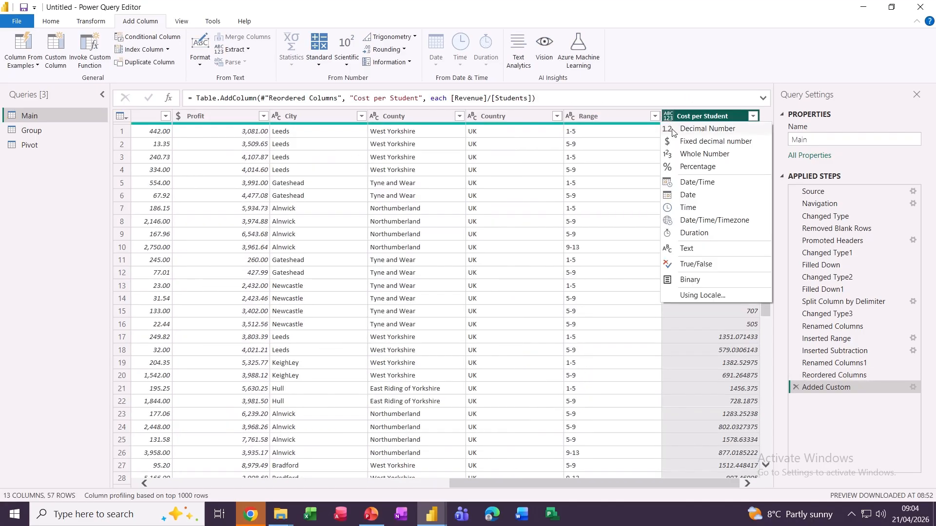
{"action": "left_click", "coordinate": [679, 142]}
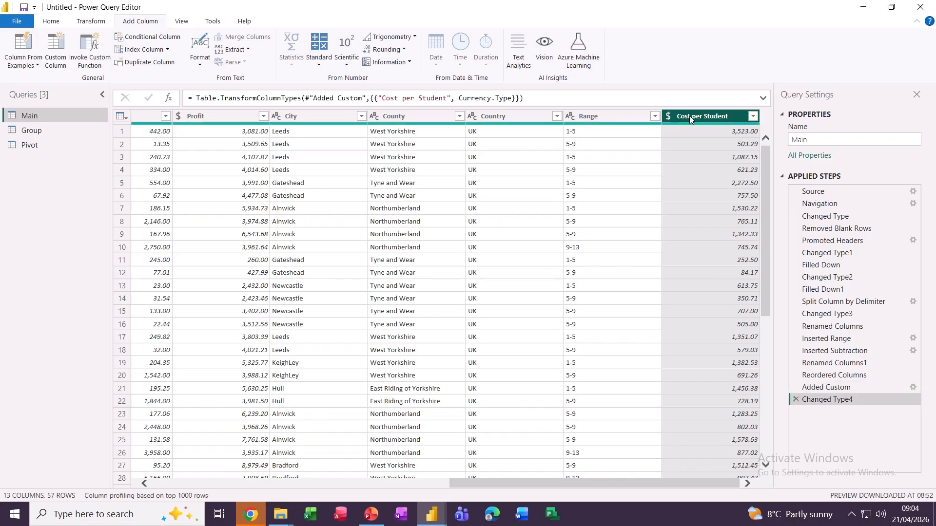
{"action": "left_click_drag", "start_coordinate": [688, 116], "coordinate": [353, 157]}
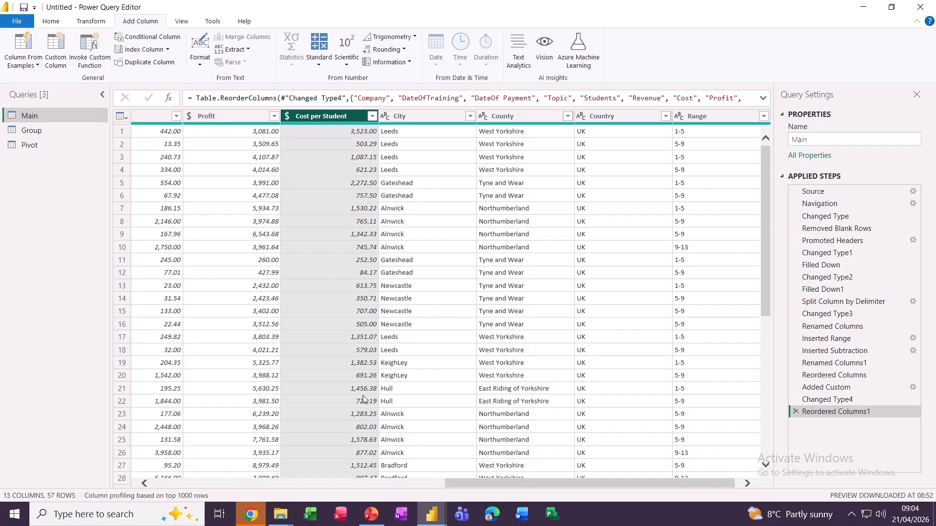
Step: Start a conditional column named Status with a first rule that outputs Good if Profit is greater than 5000
{"action": "left_click_drag", "start_coordinate": [454, 481], "coordinate": [374, 486]}
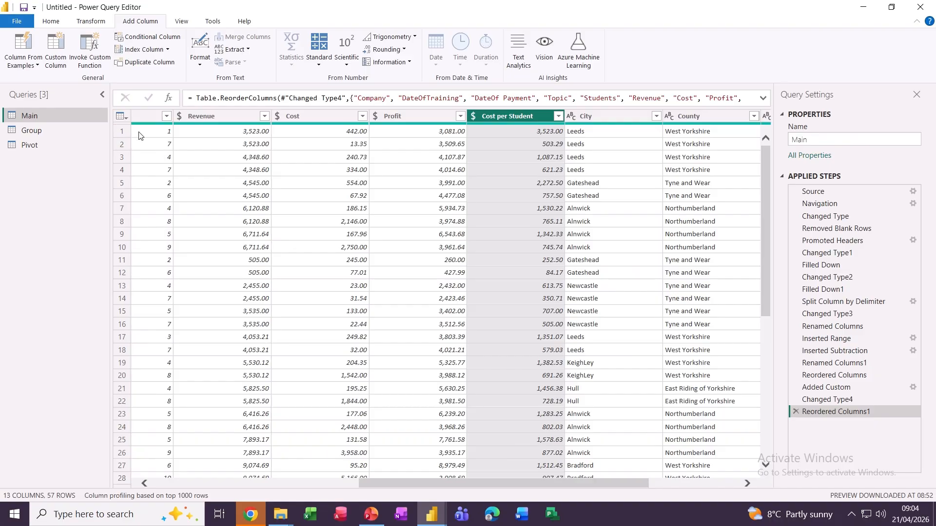
{"action": "left_click", "coordinate": [139, 38]}
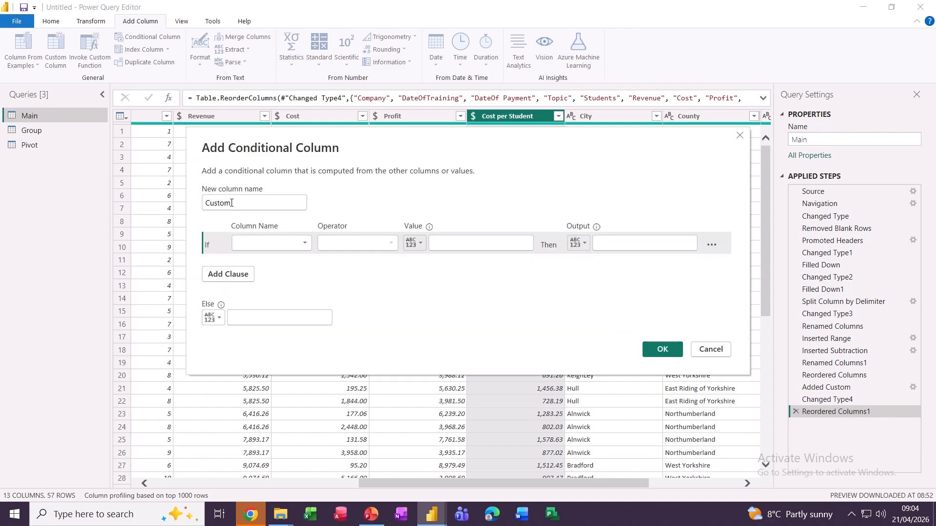
{"action": "double_click", "coordinate": [206, 204]}
{"action": "type", "text": "Status"}
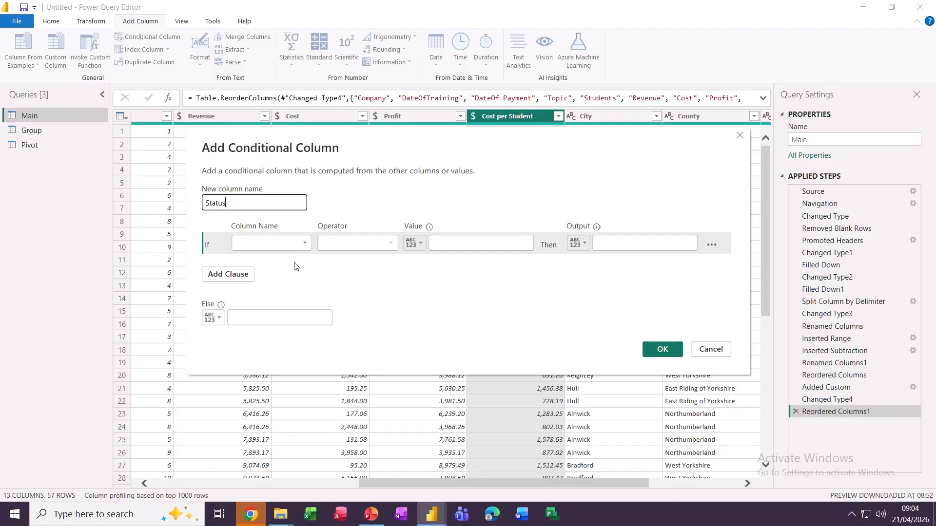
{"action": "left_click", "coordinate": [292, 249]}
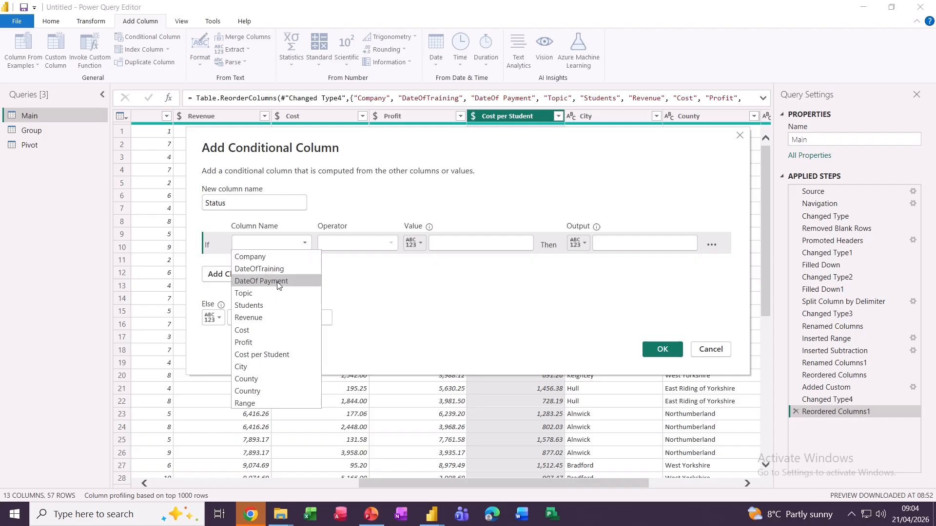
{"action": "left_click", "coordinate": [265, 343]}
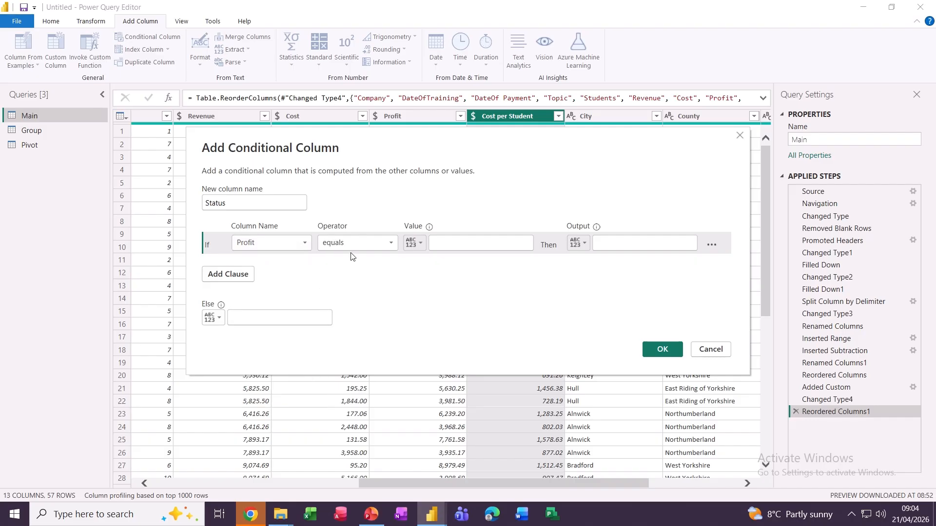
{"action": "left_click", "coordinate": [385, 244]}
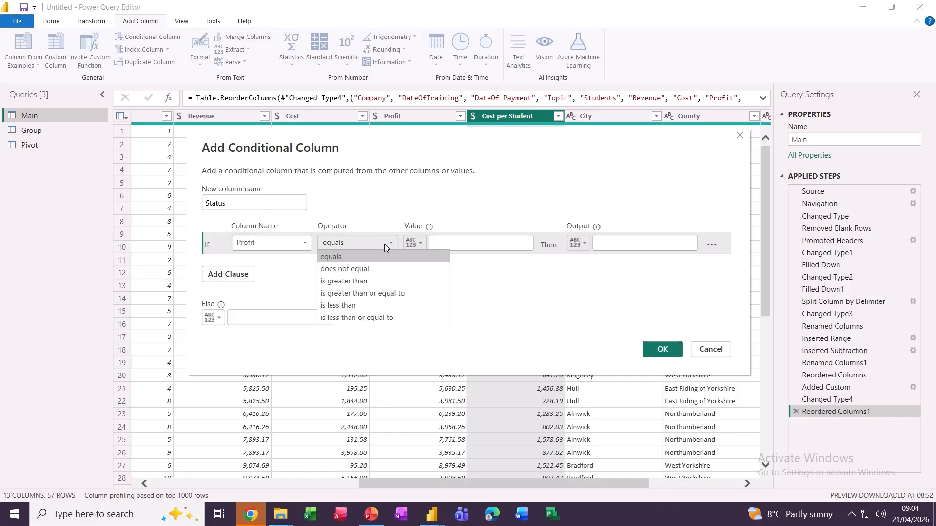
{"action": "left_click", "coordinate": [344, 282]}
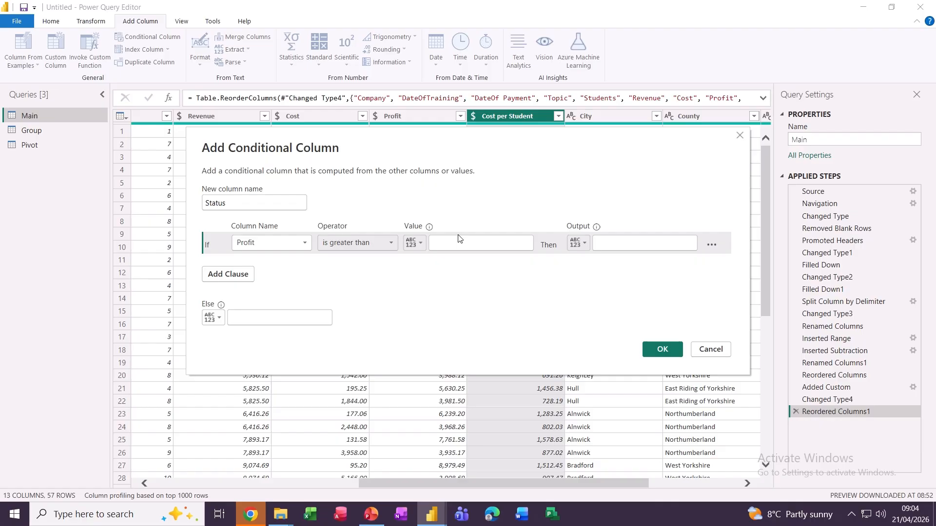
{"action": "left_click", "coordinate": [446, 244]}
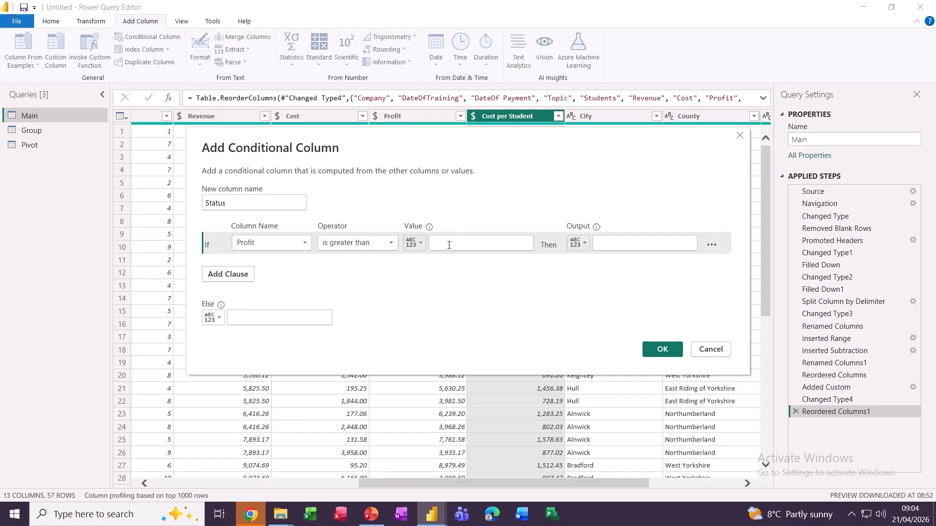
{"action": "type", "text": "5000"}
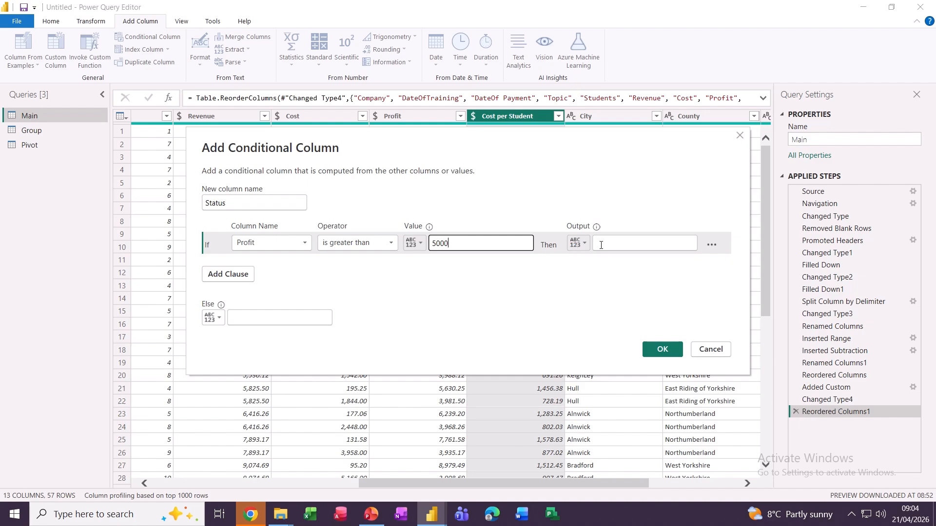
{"action": "left_click", "coordinate": [615, 246]}
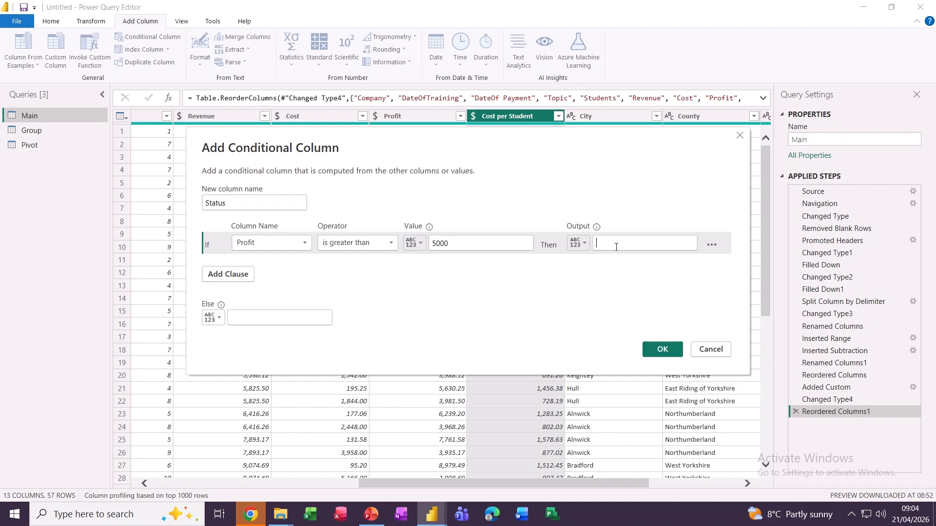
{"action": "type", "text": "Good"}
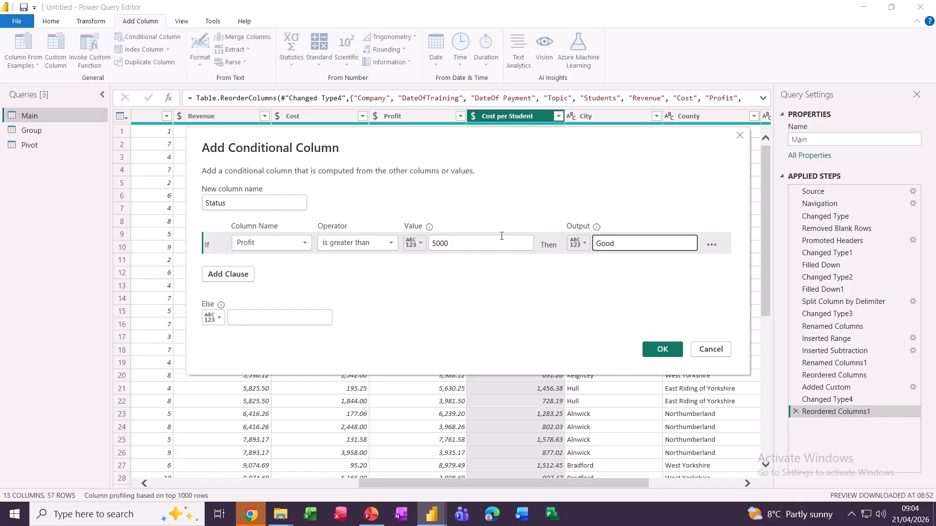
Step: Add an Else If clause that outputs Bad when Profit is less than or equal to 5000, and create the Status column
{"action": "left_click", "coordinate": [215, 279]}
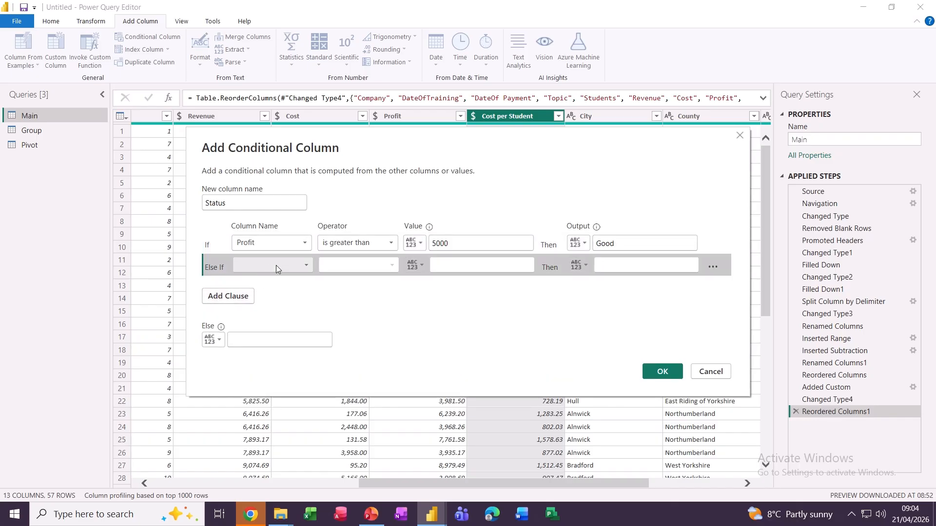
{"action": "left_click", "coordinate": [306, 266]}
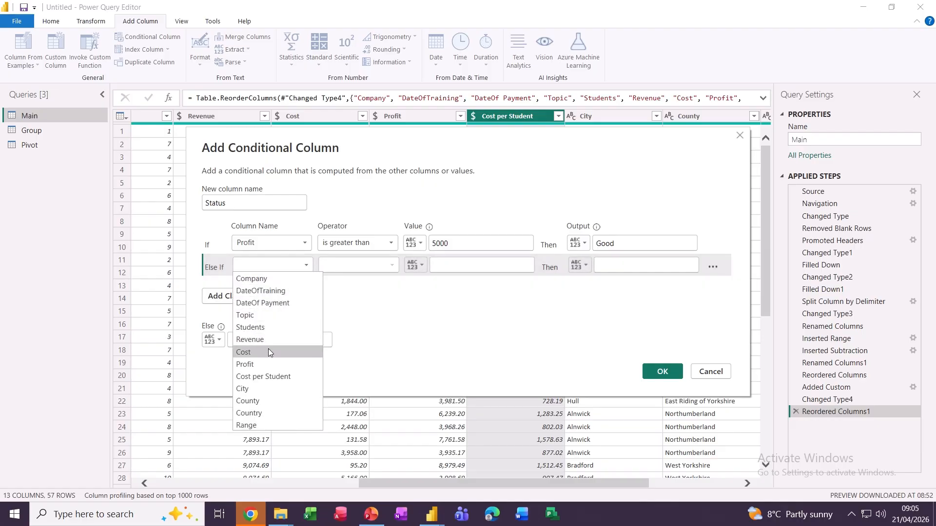
{"action": "left_click", "coordinate": [265, 365]}
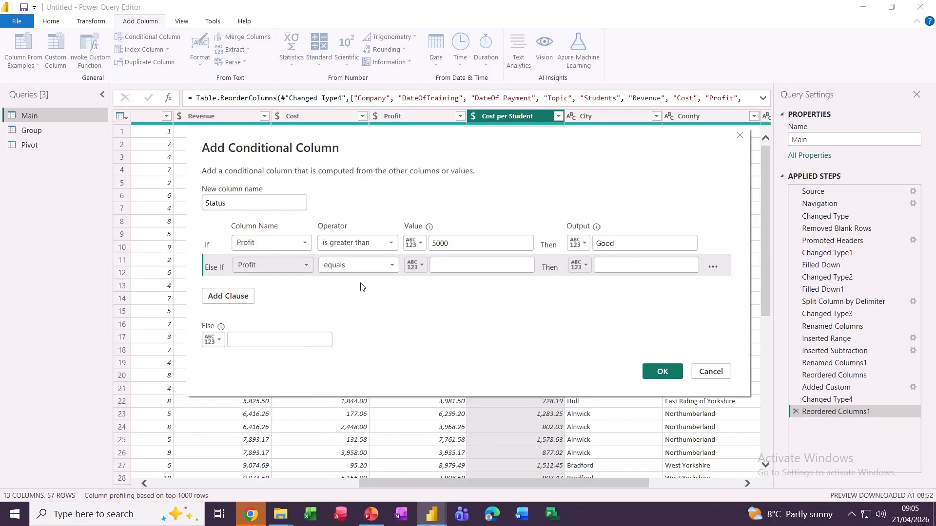
{"action": "left_click", "coordinate": [346, 266]}
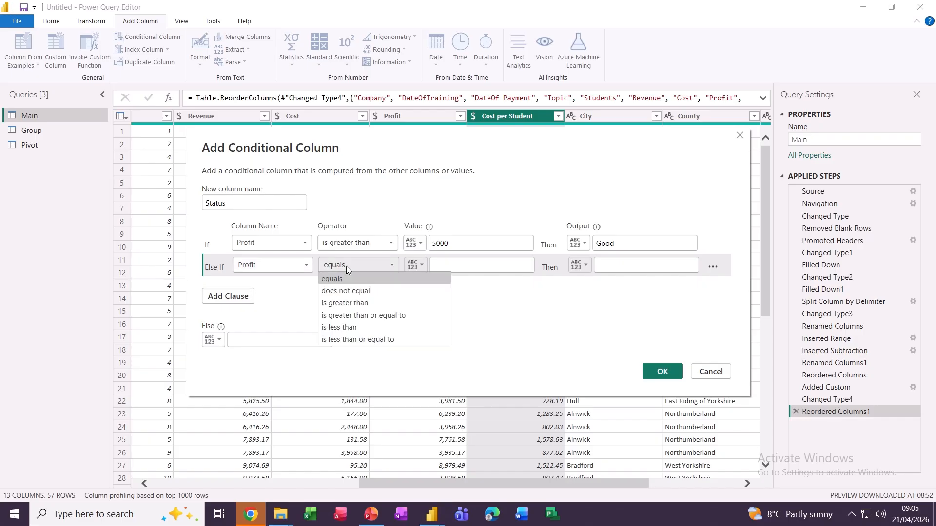
{"action": "left_click", "coordinate": [336, 341]}
{"action": "left_click", "coordinate": [451, 269]}
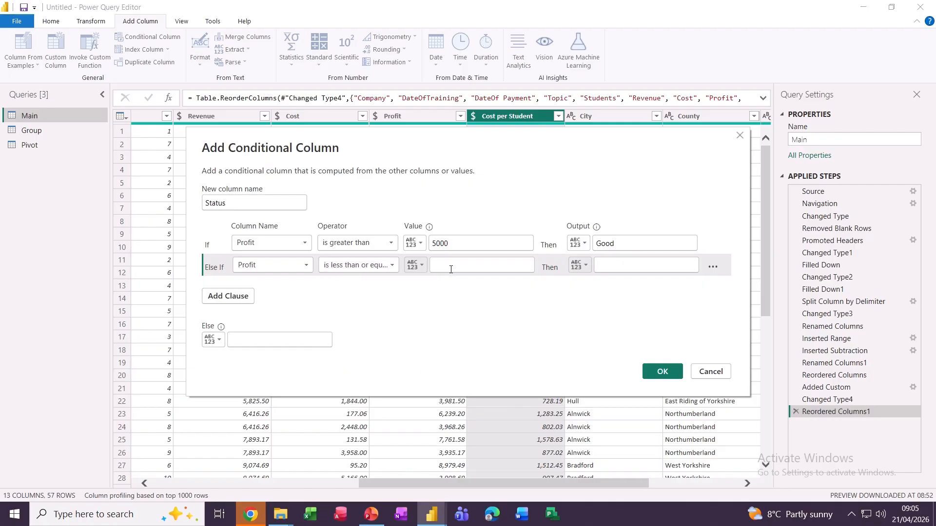
{"action": "type", "text": "5000"}
{"action": "left_click", "coordinate": [613, 268]}
{"action": "type", "text": "Bad"}
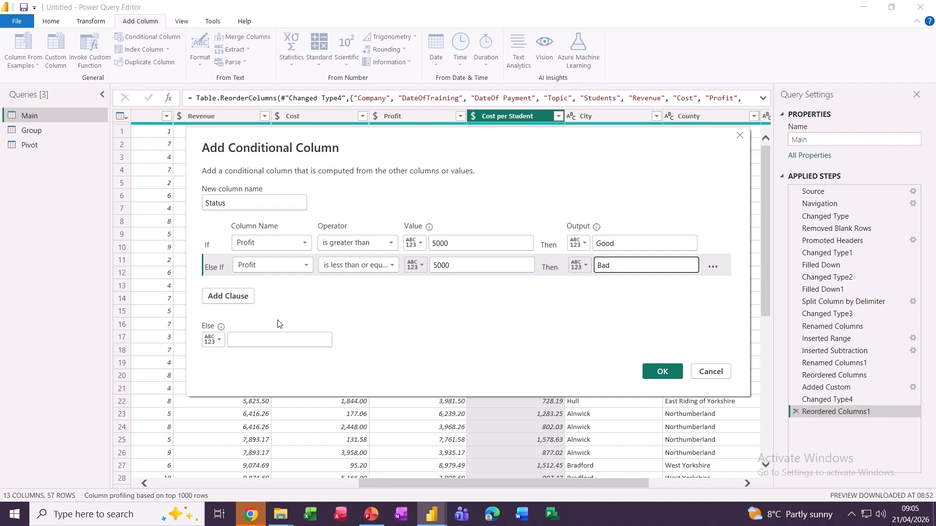
{"action": "left_click", "coordinate": [661, 371]}
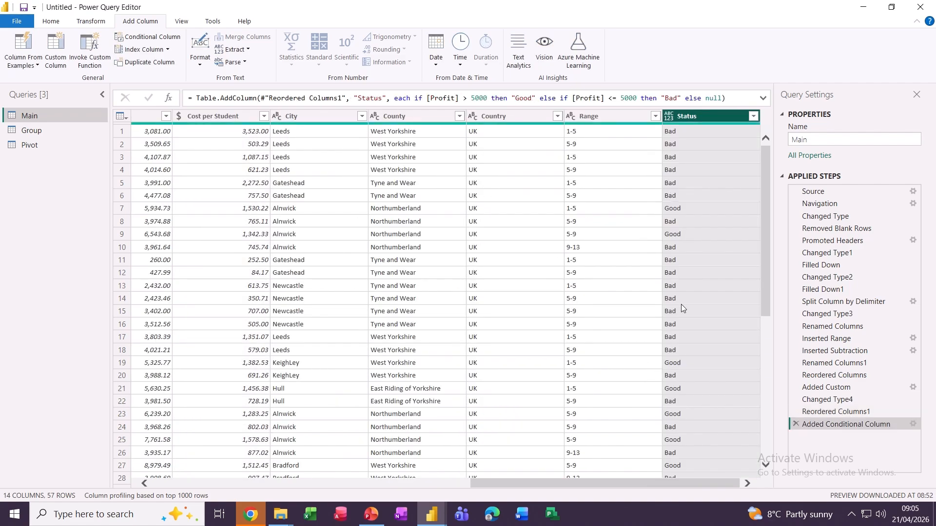
{"action": "scroll", "coordinate": [706, 306], "scroll_direction": "down", "scroll_amount": 4}
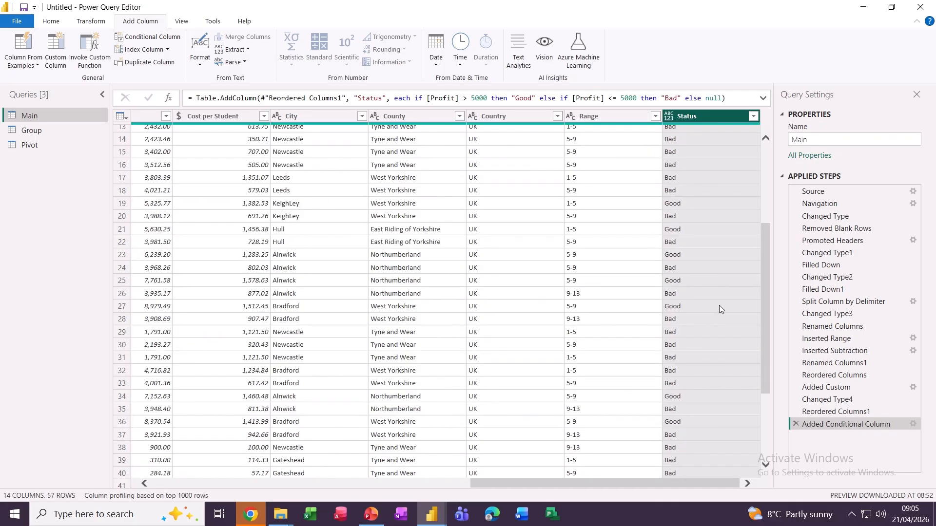
{"action": "scroll", "coordinate": [716, 304], "scroll_direction": "up", "scroll_amount": 4}
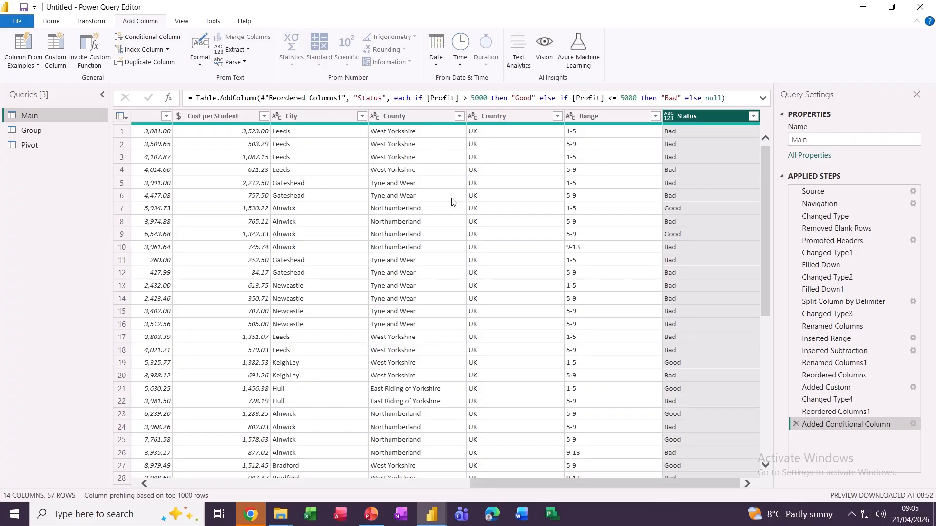
Step: Round up the values in the Cost per Student column
{"action": "left_click", "coordinate": [83, 24]}
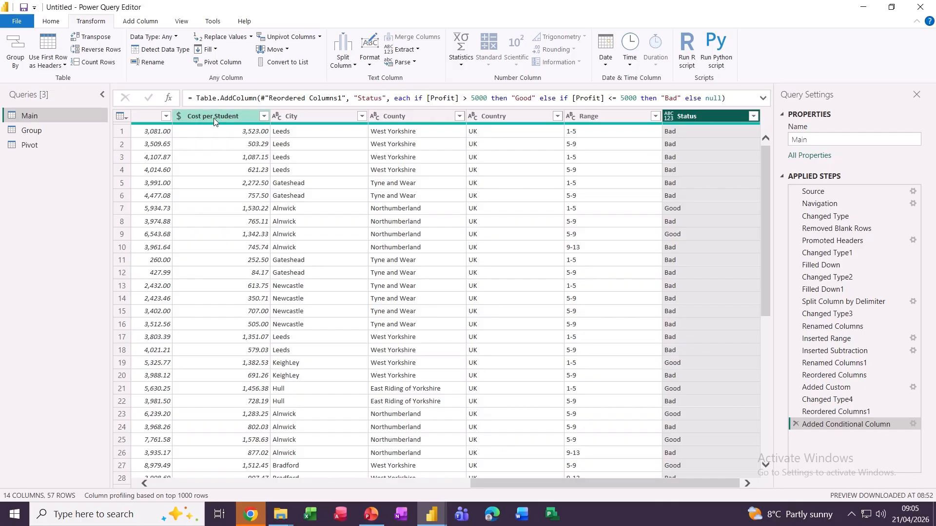
{"action": "left_click", "coordinate": [198, 117]}
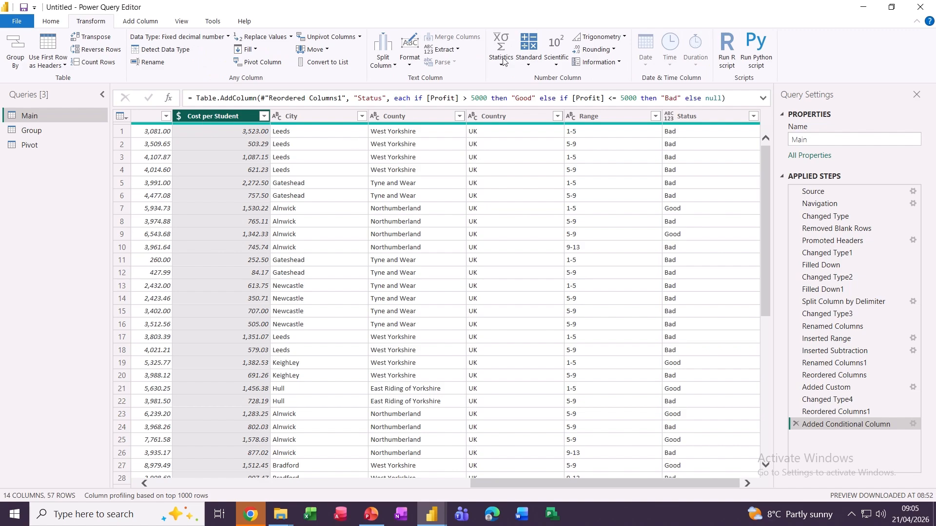
{"action": "left_click", "coordinate": [613, 50]}
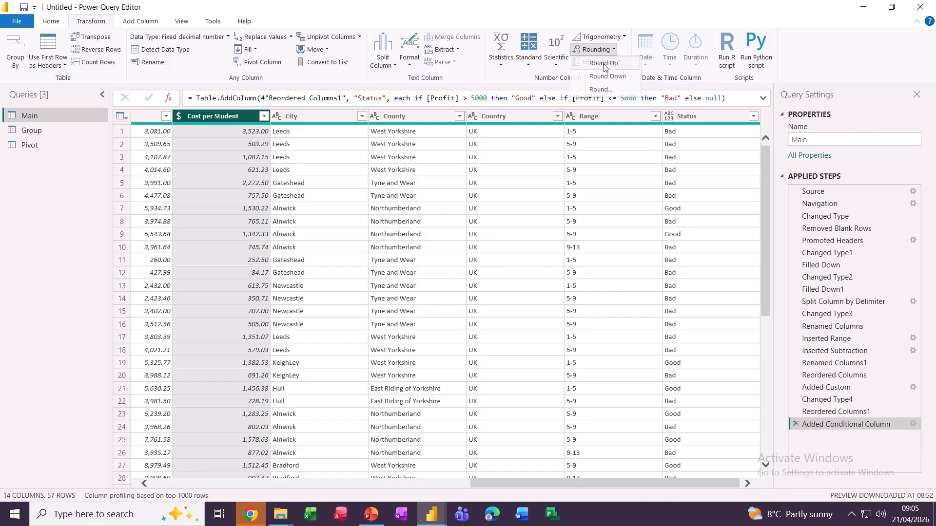
{"action": "left_click", "coordinate": [605, 64]}
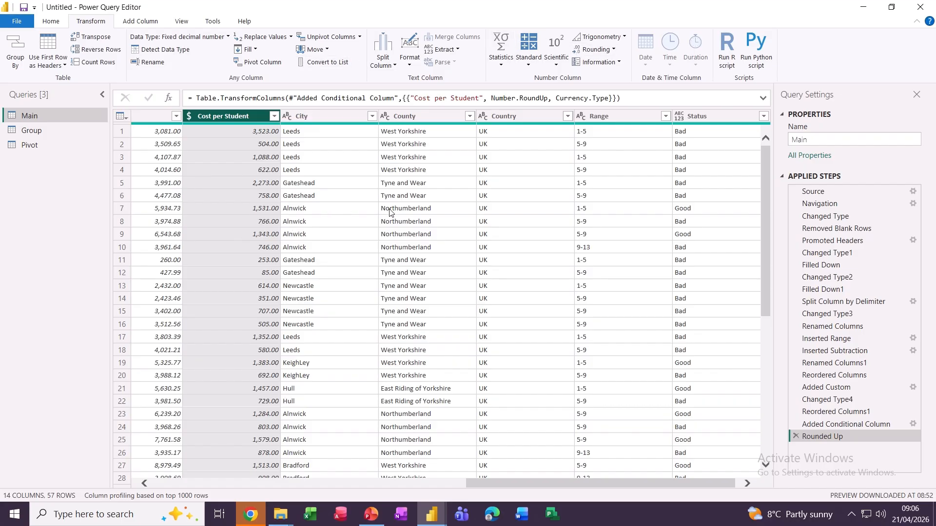
Step: Try the monospaced font in the data preview and switch it off again
{"action": "left_click_drag", "start_coordinate": [475, 482], "coordinate": [157, 466]}
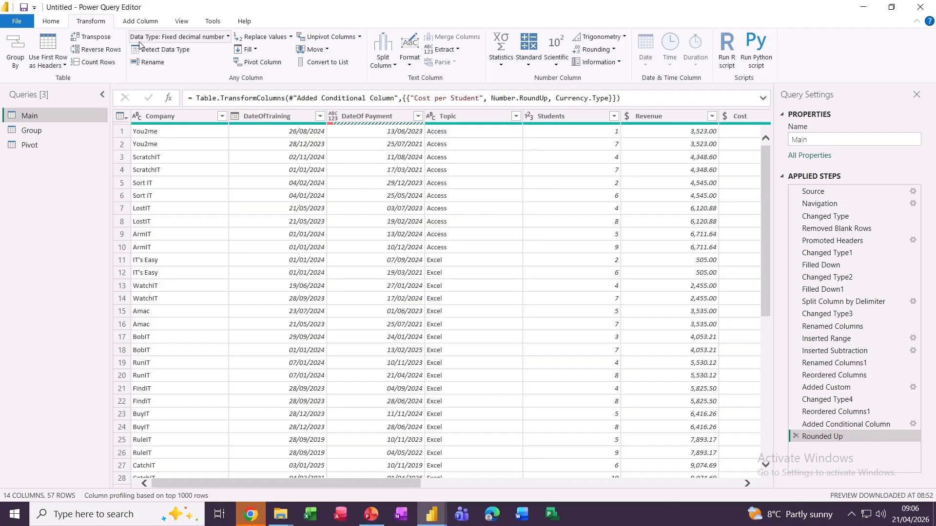
{"action": "left_click", "coordinate": [184, 23]}
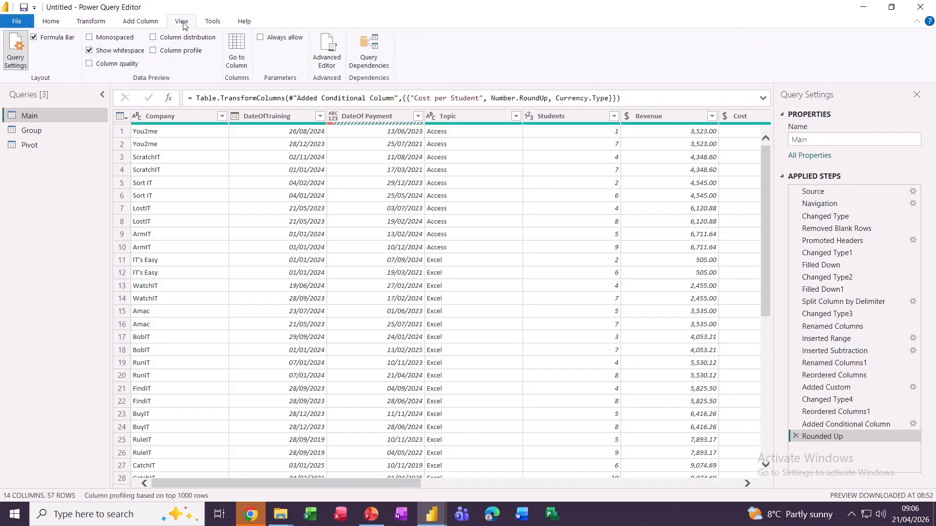
{"action": "left_click", "coordinate": [89, 37]}
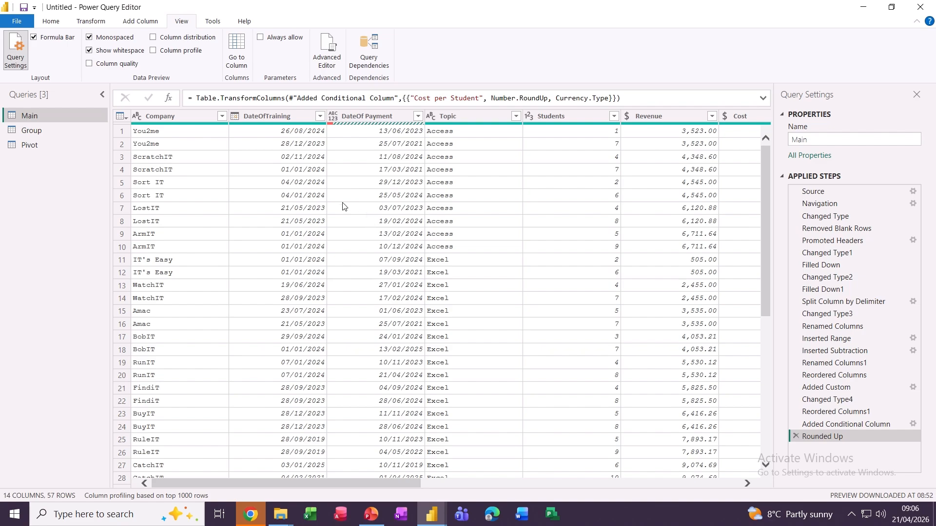
{"action": "left_click", "coordinate": [89, 38]}
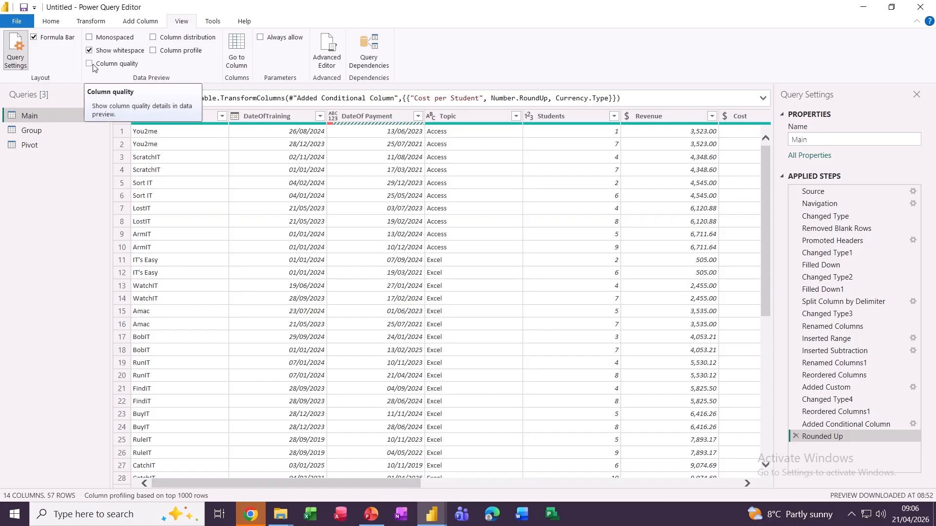
Step: Show the column quality details, examine the DateOf Payment column for its error row, and hide the details again
{"action": "left_click", "coordinate": [89, 63]}
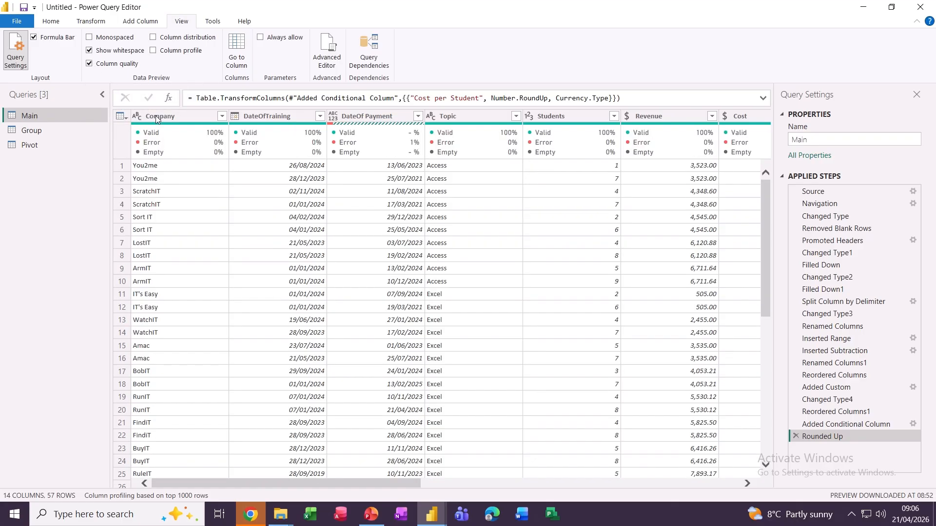
{"action": "mouse_move", "coordinate": [366, 150]}
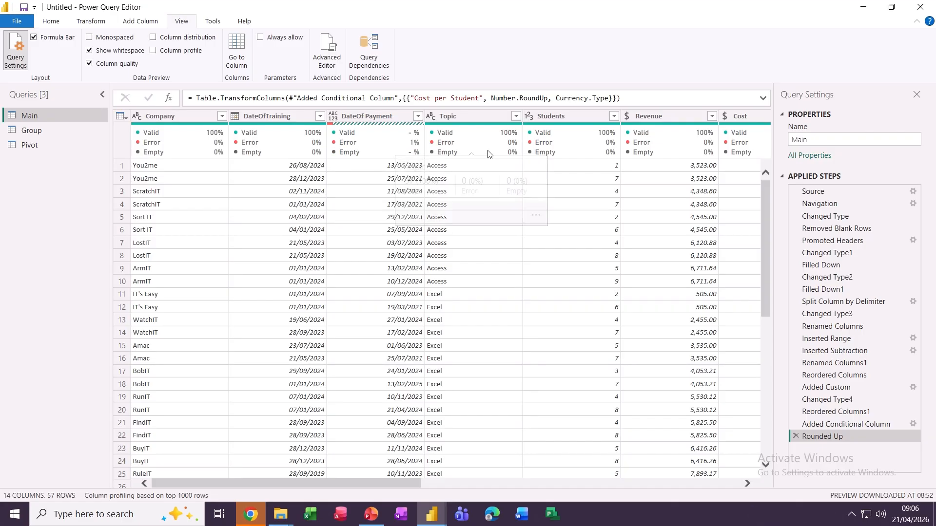
{"action": "scroll", "coordinate": [365, 207], "scroll_direction": "down", "scroll_amount": 2}
{"action": "scroll", "coordinate": [365, 206], "scroll_direction": "down", "scroll_amount": 10}
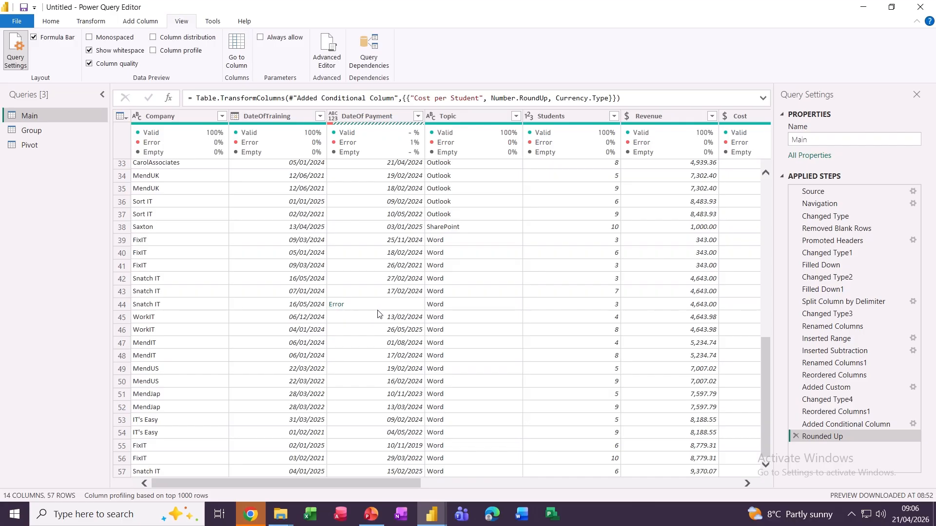
{"action": "scroll", "coordinate": [376, 265], "scroll_direction": "up", "scroll_amount": 5}
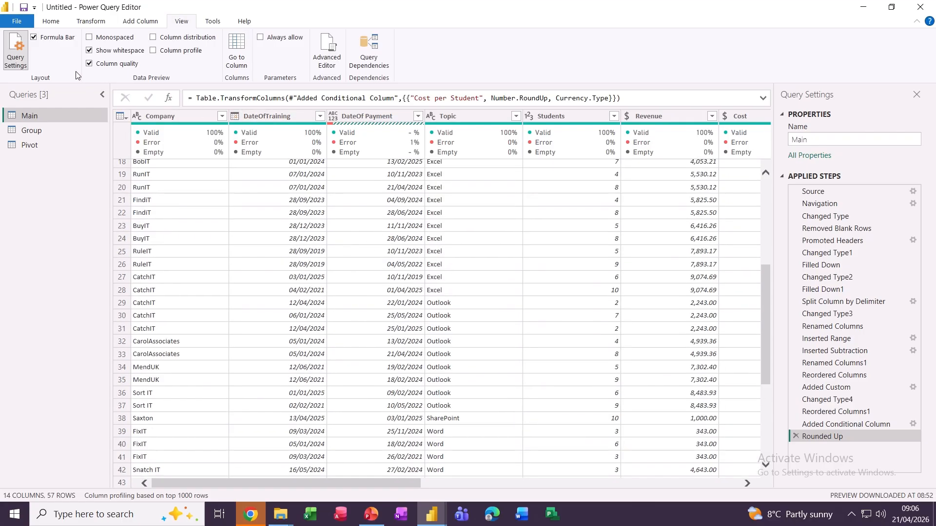
{"action": "left_click", "coordinate": [90, 64]}
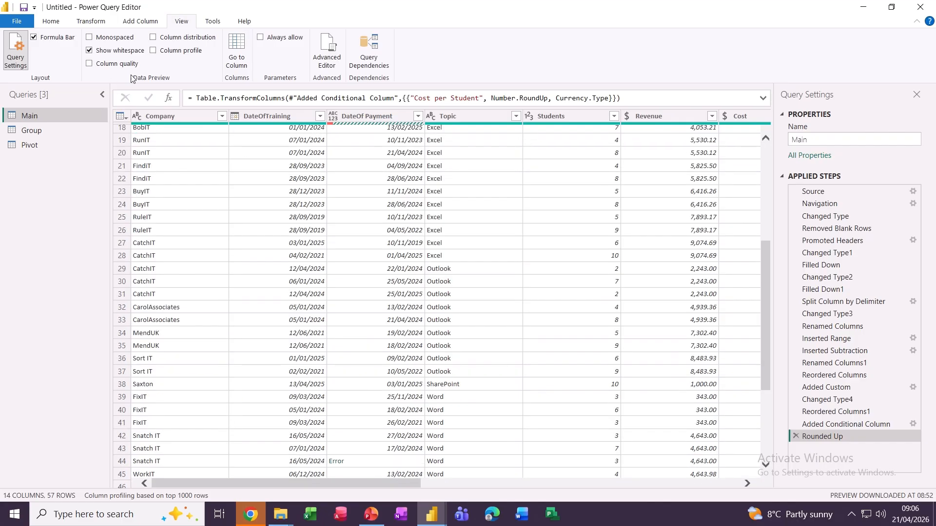
Step: Check the column distribution charts, and replace them with the column profile to inspect DateOf Payment and Topic
{"action": "left_click", "coordinate": [154, 38]}
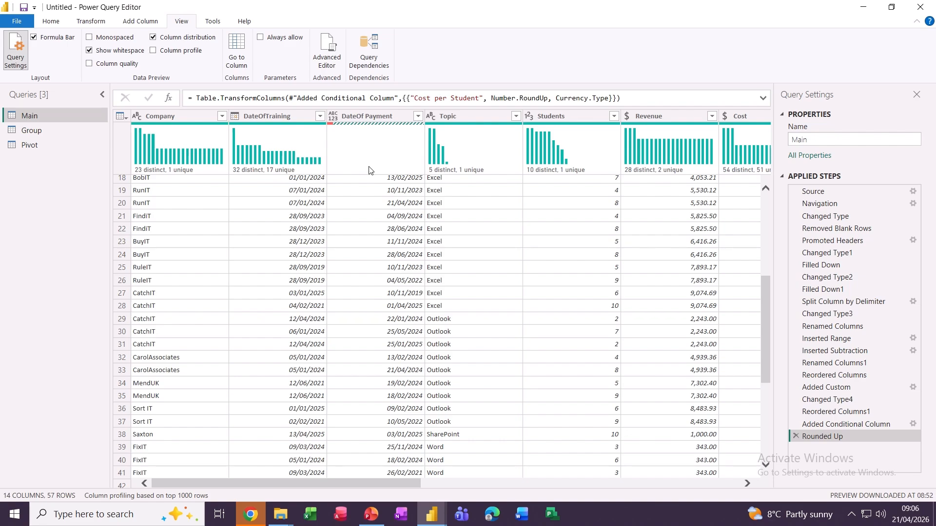
{"action": "left_click", "coordinate": [154, 39]}
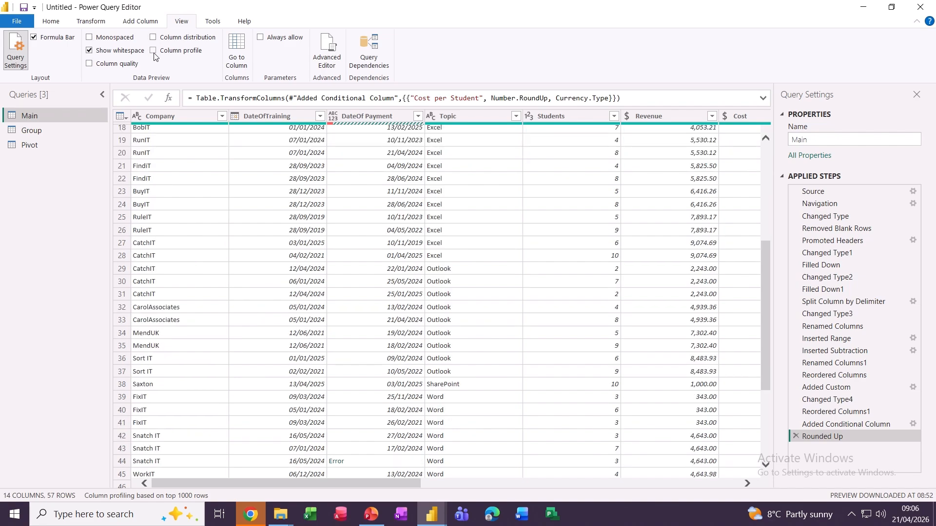
{"action": "left_click", "coordinate": [153, 51]}
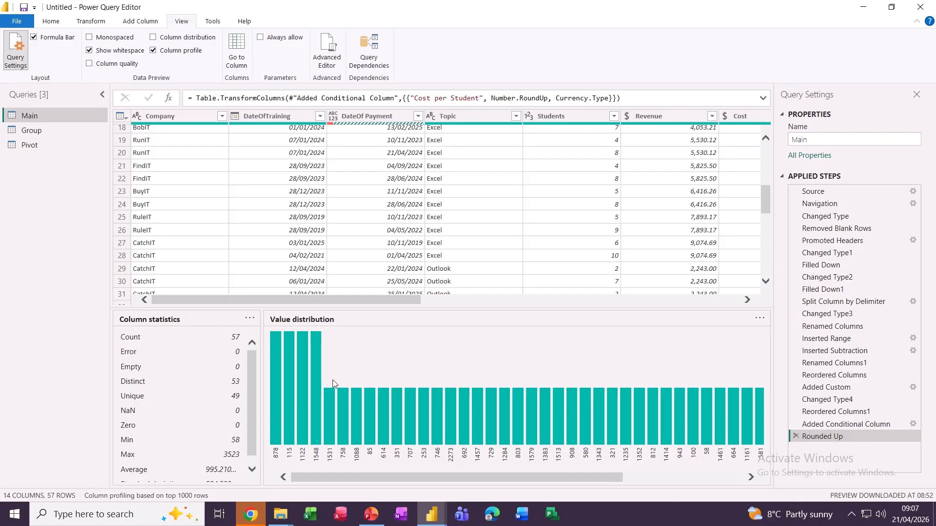
{"action": "left_click", "coordinate": [353, 121]}
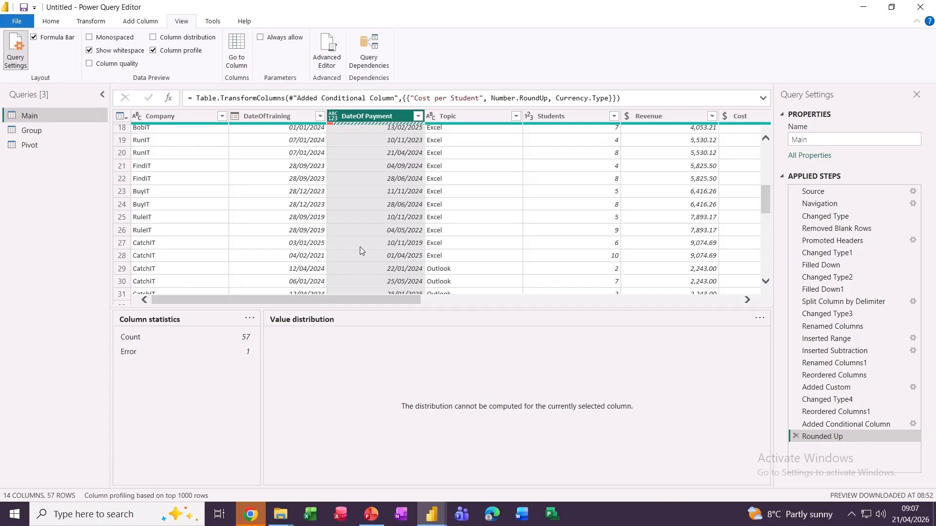
{"action": "left_click", "coordinate": [446, 117]}
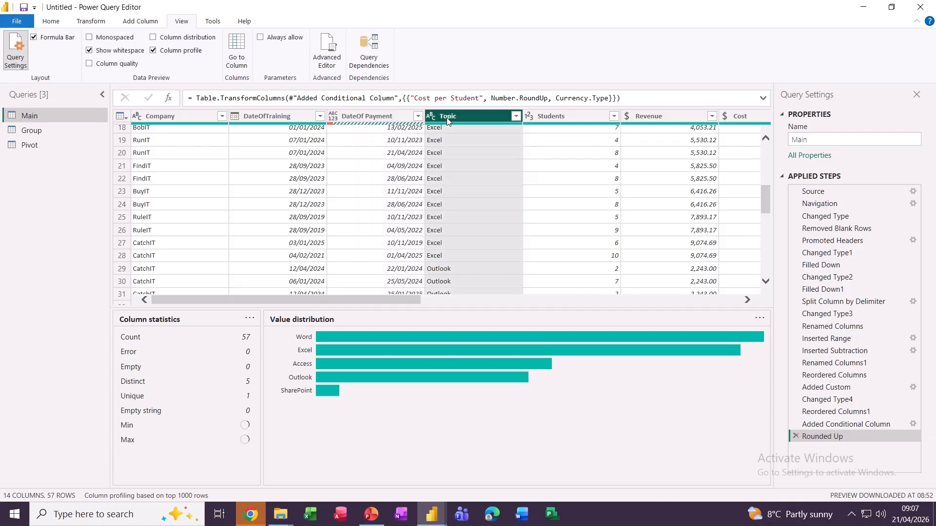
Step: Remove the rows that contain errors in the DateOf Payment column
{"action": "mouse_move", "coordinate": [334, 126]}
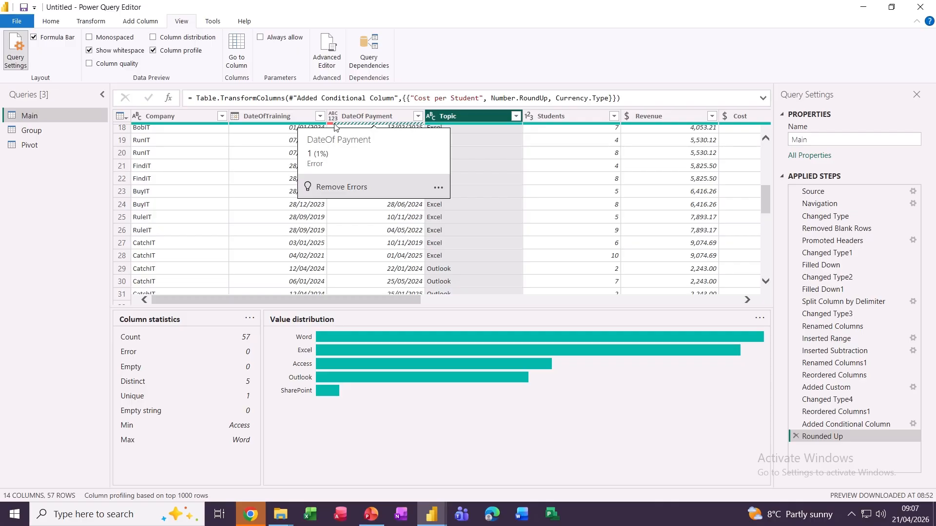
{"action": "left_click", "coordinate": [352, 238]}
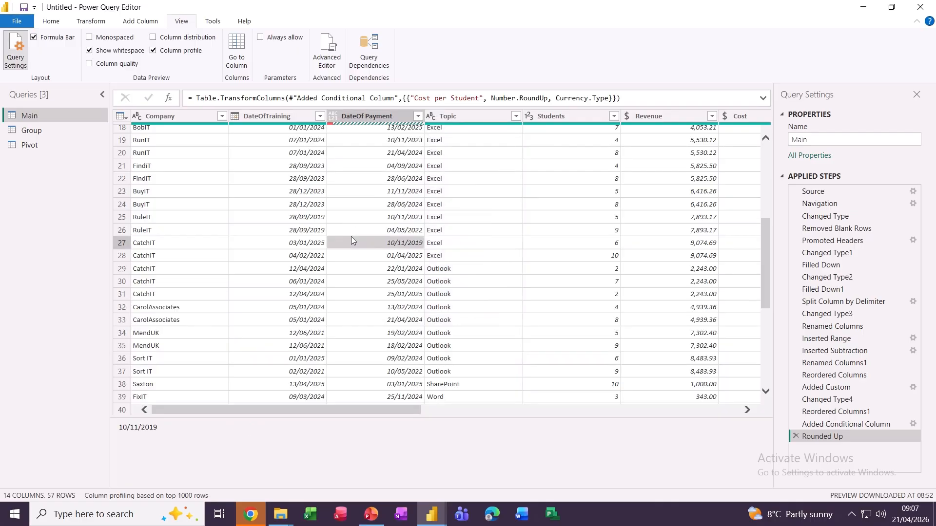
{"action": "left_click", "coordinate": [351, 118]}
{"action": "left_click", "coordinate": [51, 21]}
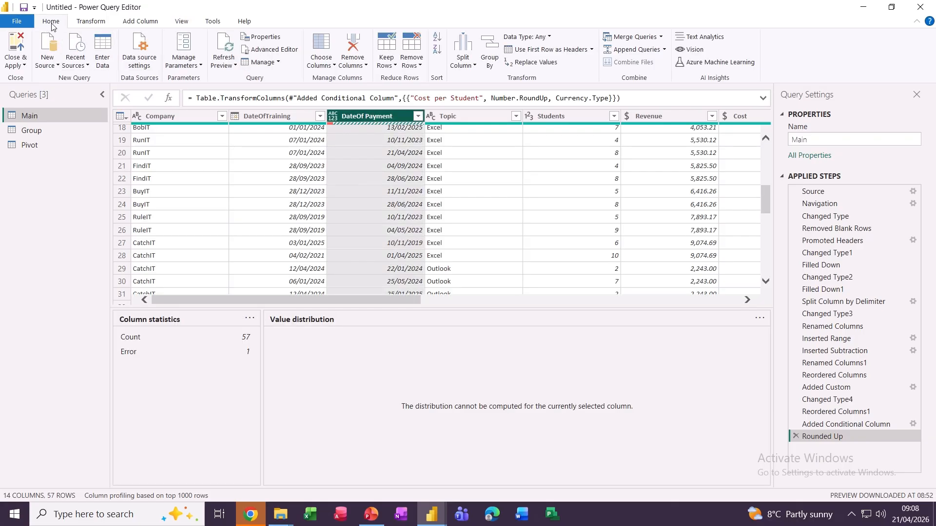
{"action": "left_click", "coordinate": [420, 69]}
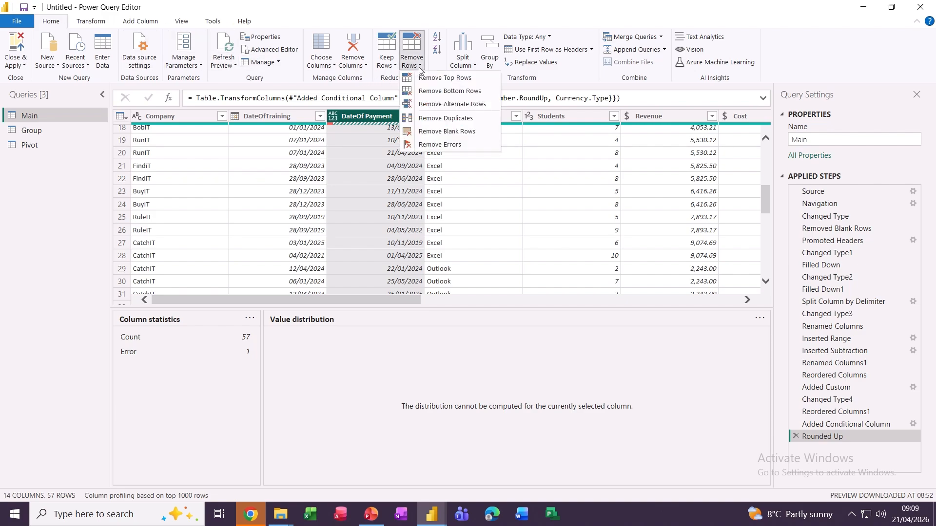
{"action": "left_click", "coordinate": [434, 145]}
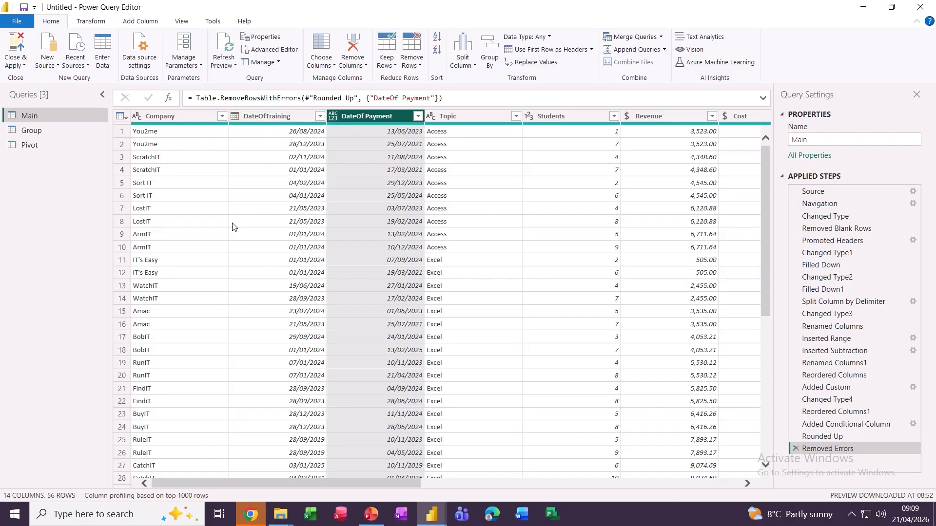
Step: Close the query editor, apply the changes to load the tables into the report, and list the Main table's fields
{"action": "left_click", "coordinate": [16, 47]}
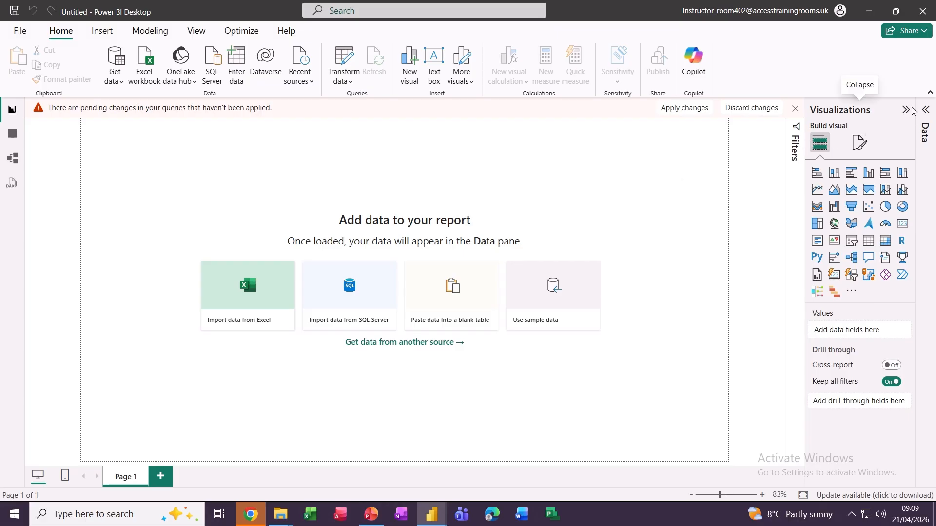
{"action": "left_click", "coordinate": [926, 111]}
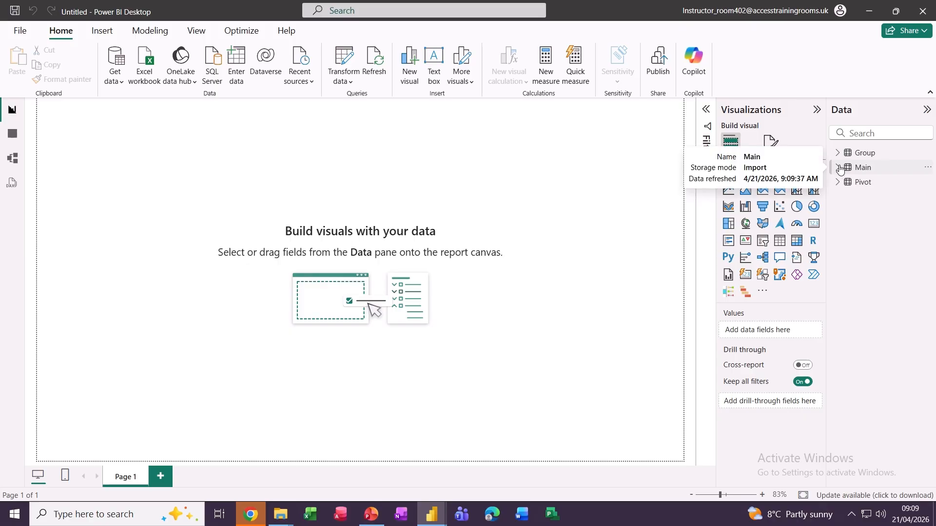
{"action": "left_click", "coordinate": [838, 167]}
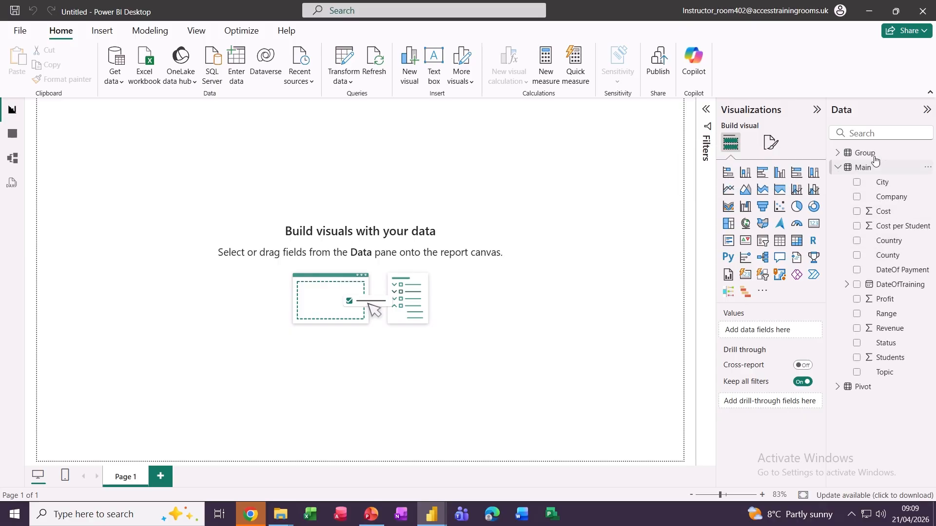